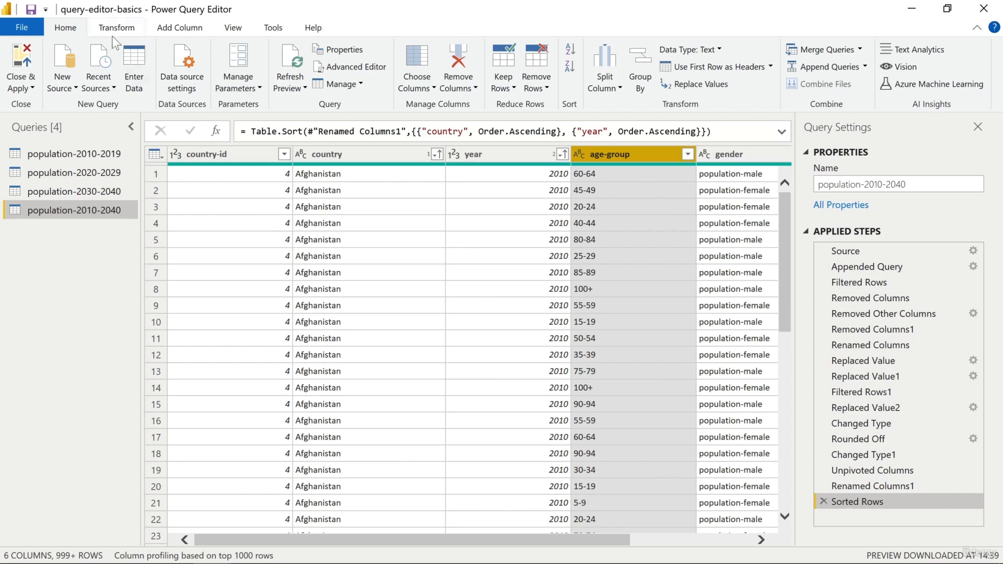
Step: Review the available text extraction options and examine the range formats used in the age-group column
{"action": "left_click", "coordinate": [112, 31]}
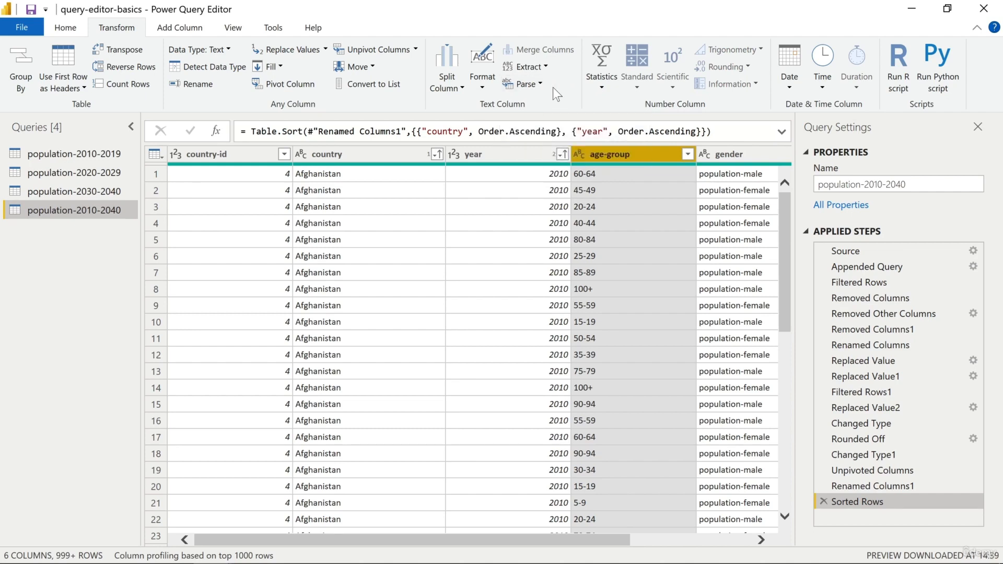
{"action": "left_click", "coordinate": [544, 66]}
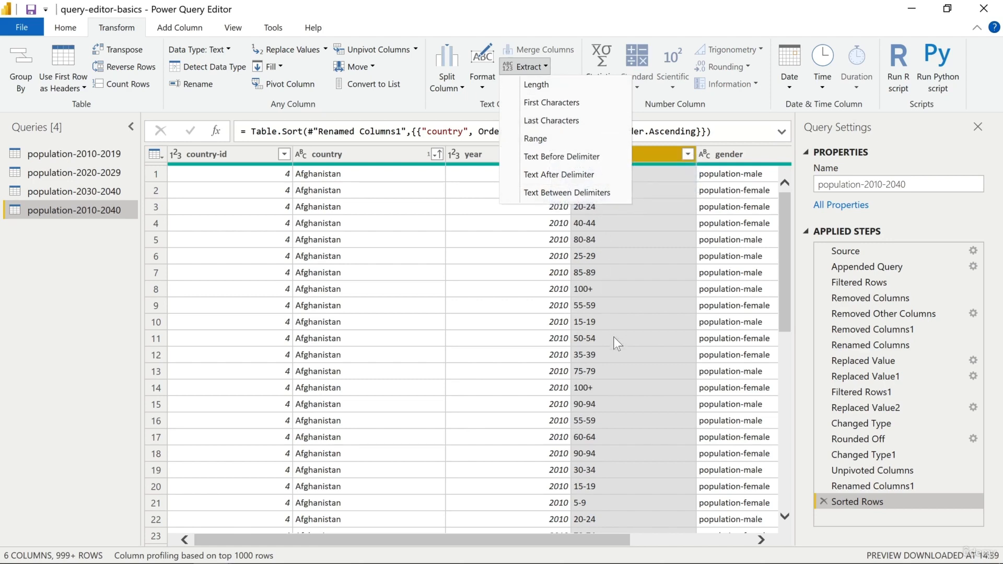
{"action": "left_click", "coordinate": [606, 2]}
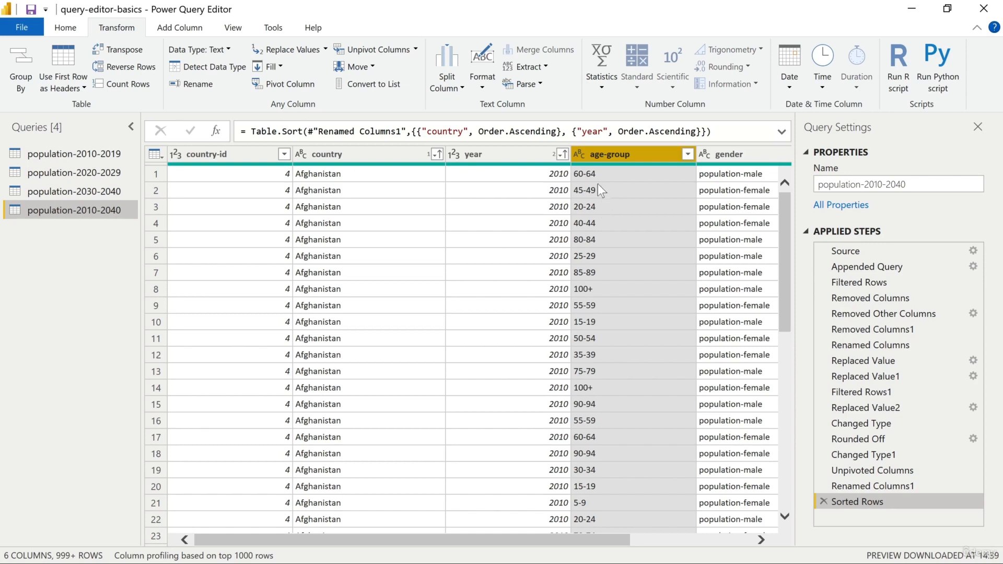
{"action": "left_click", "coordinate": [585, 177]}
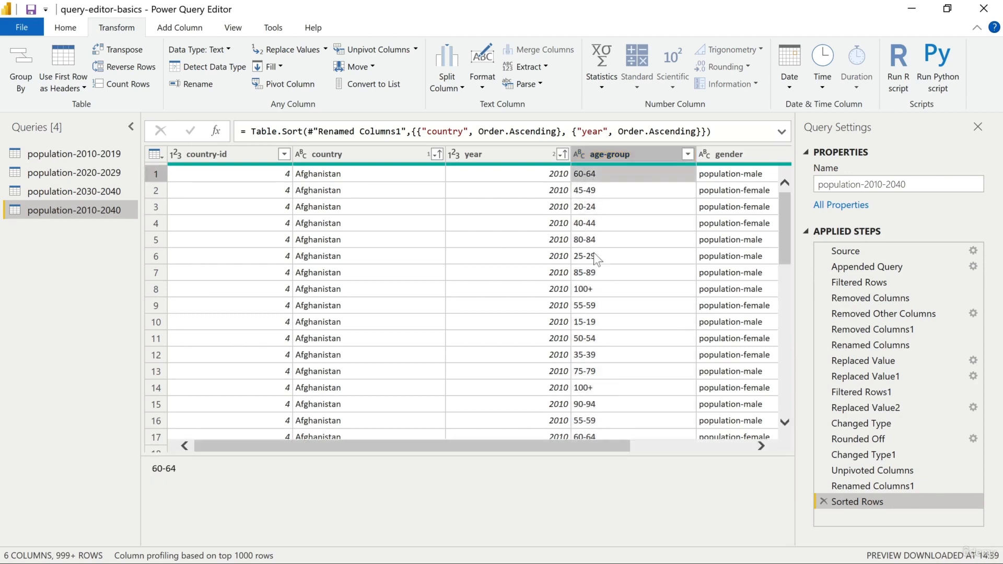
{"action": "left_click", "coordinate": [584, 288]}
{"action": "scroll", "coordinate": [591, 286], "scroll_direction": "down", "scroll_amount": 3}
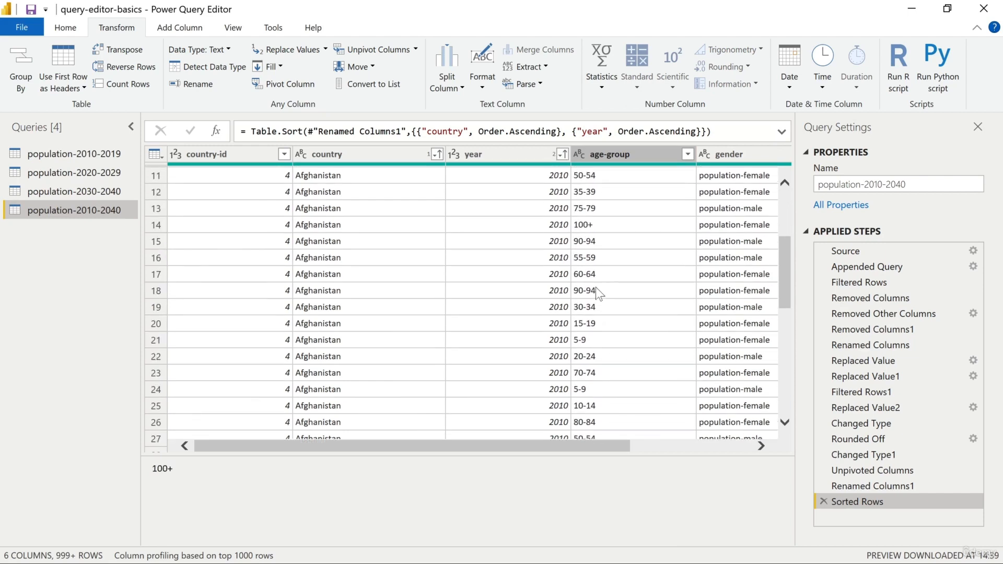
{"action": "scroll", "coordinate": [597, 285], "scroll_direction": "down", "scroll_amount": 3}
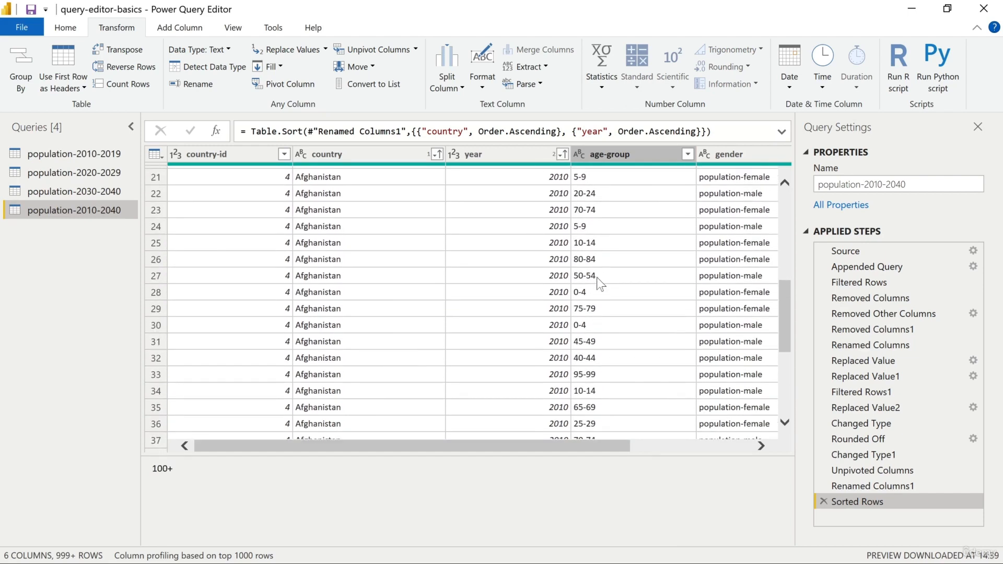
{"action": "scroll", "coordinate": [597, 278], "scroll_direction": "up", "scroll_amount": 6}
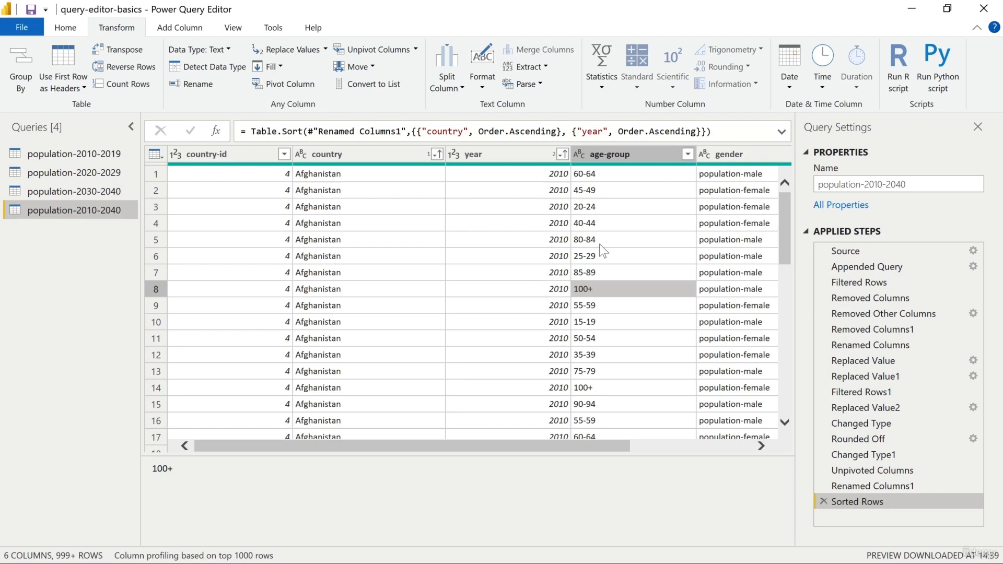
Step: Extract the text before the "-" delimiter directly in the age-group column
{"action": "left_click", "coordinate": [546, 71]}
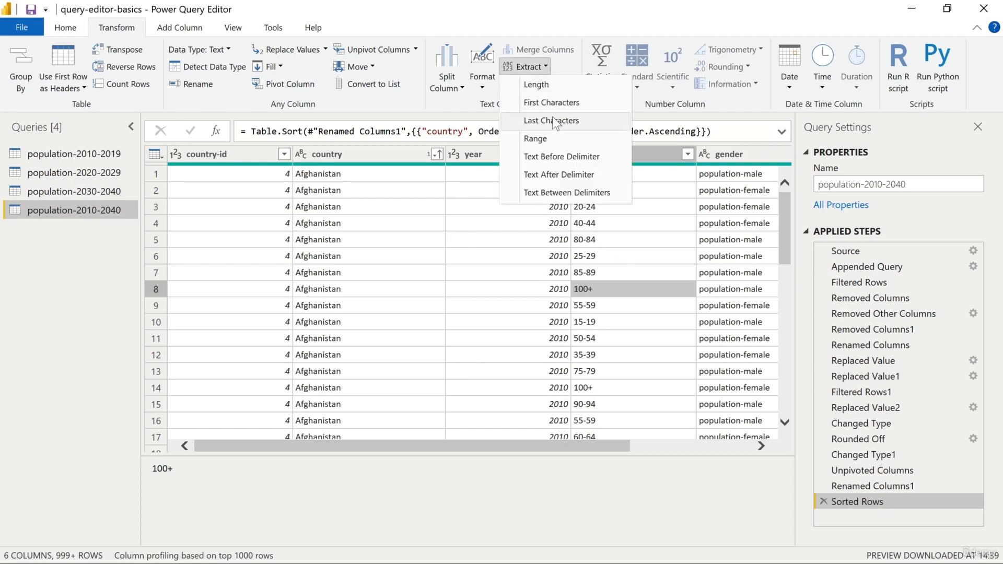
{"action": "left_click", "coordinate": [576, 158]}
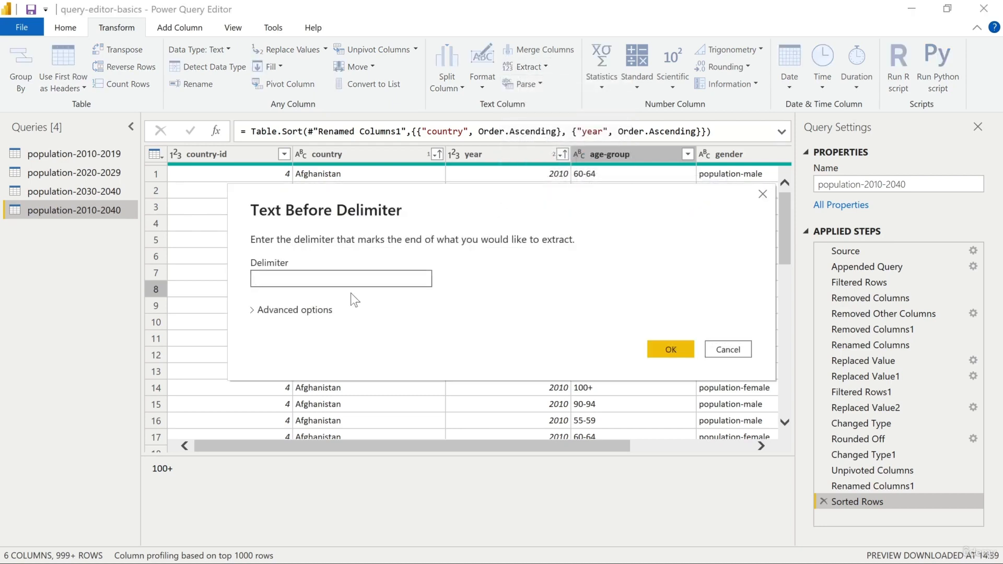
{"action": "type", "text": "-"}
{"action": "left_click", "coordinate": [666, 350]}
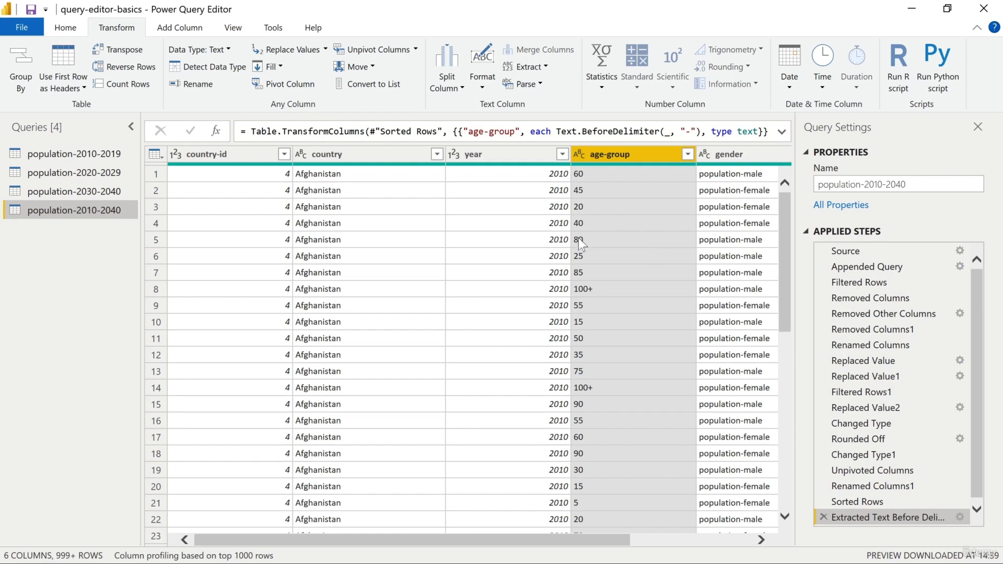
Step: Check the extracted age-group values against the other columns and delete the Extracted Text Before Delimiter step
{"action": "left_click", "coordinate": [592, 287]}
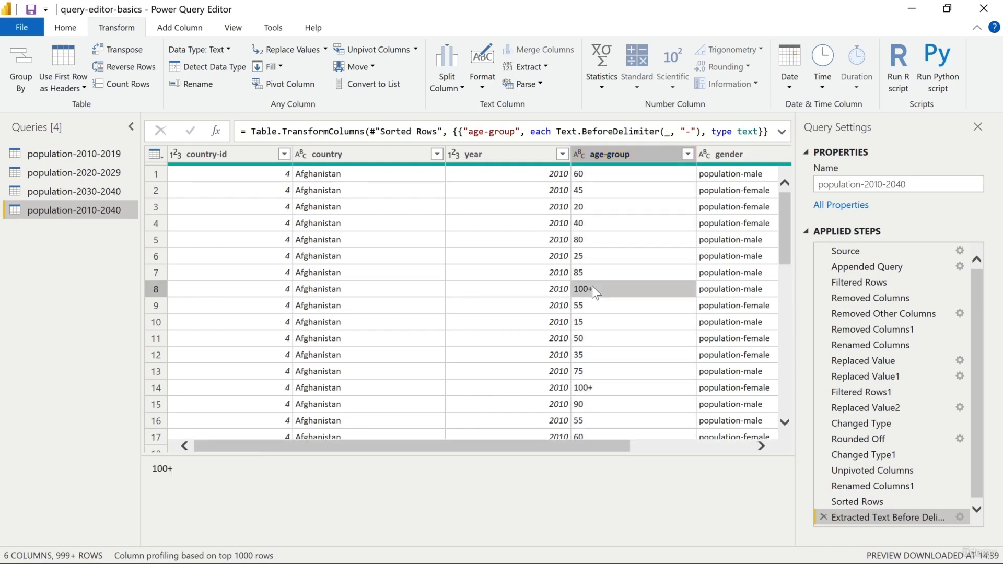
{"action": "scroll", "coordinate": [605, 303], "scroll_direction": "down", "scroll_amount": 5}
{"action": "scroll", "coordinate": [607, 303], "scroll_direction": "up", "scroll_amount": 5}
{"action": "left_click_drag", "start_coordinate": [606, 447], "coordinate": [772, 432]}
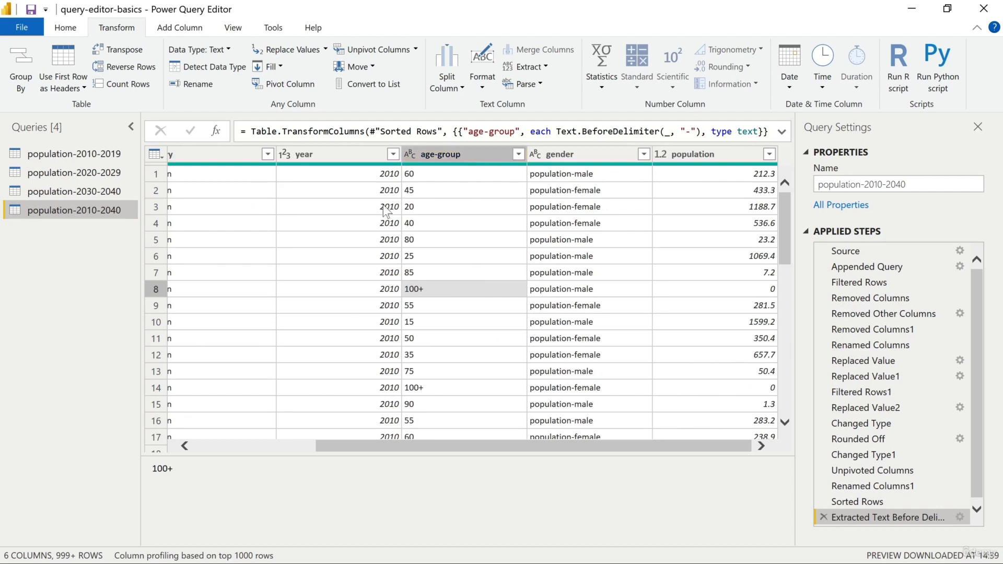
{"action": "left_click_drag", "start_coordinate": [548, 445], "coordinate": [359, 427]}
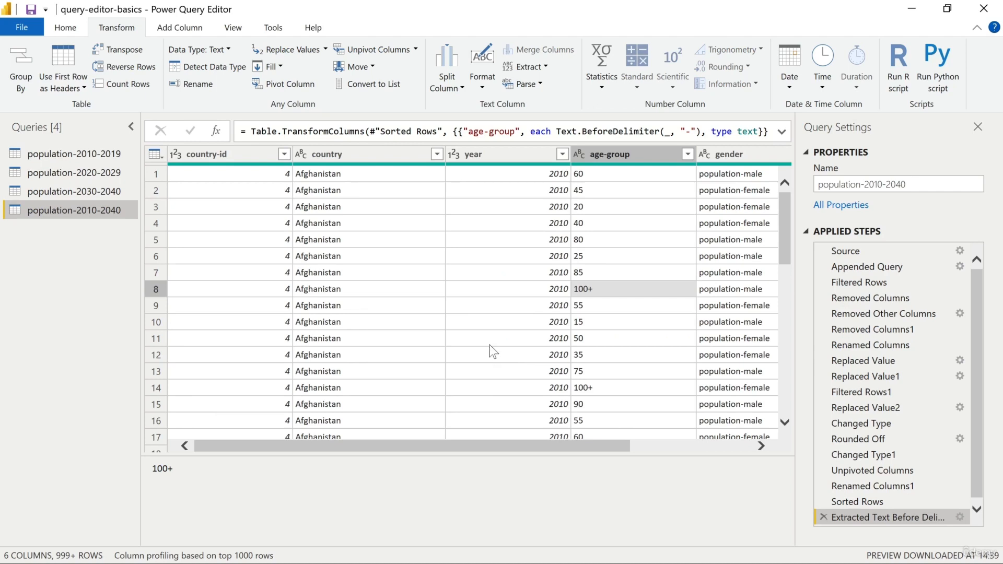
{"action": "left_click", "coordinate": [823, 517]}
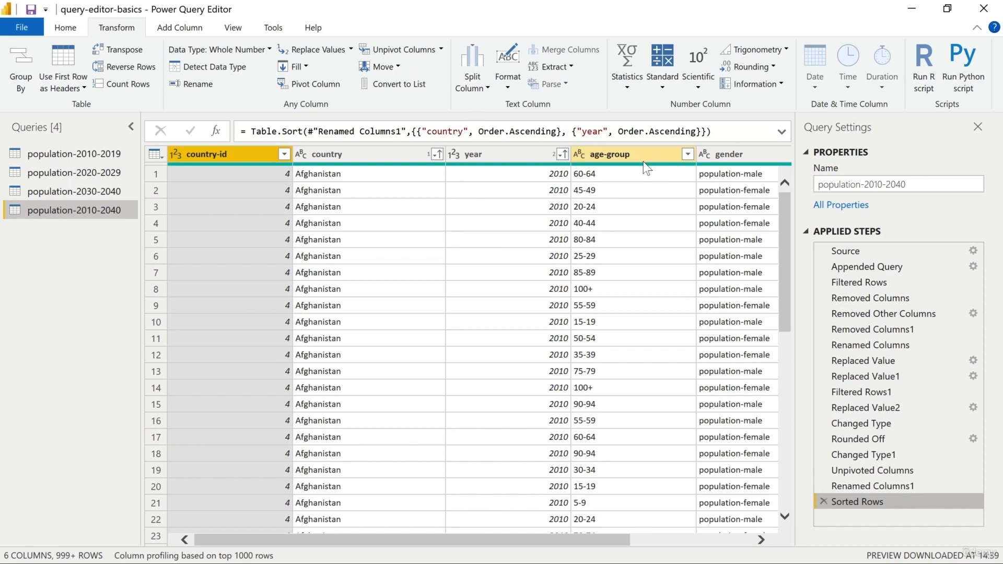
Step: Duplicate the age-group column in the population-2010-2040 query
{"action": "left_click", "coordinate": [643, 158]}
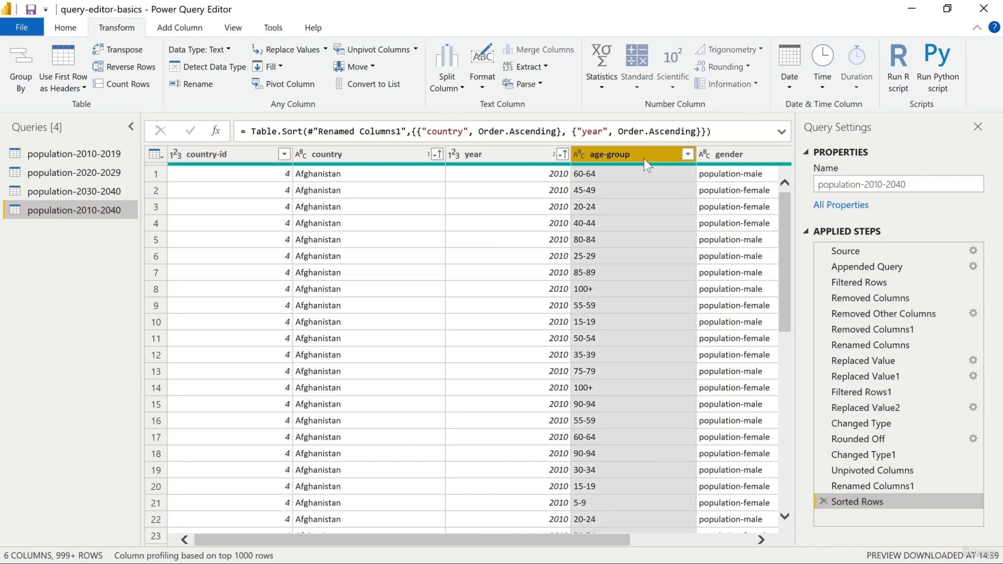
{"action": "left_click", "coordinate": [157, 30]}
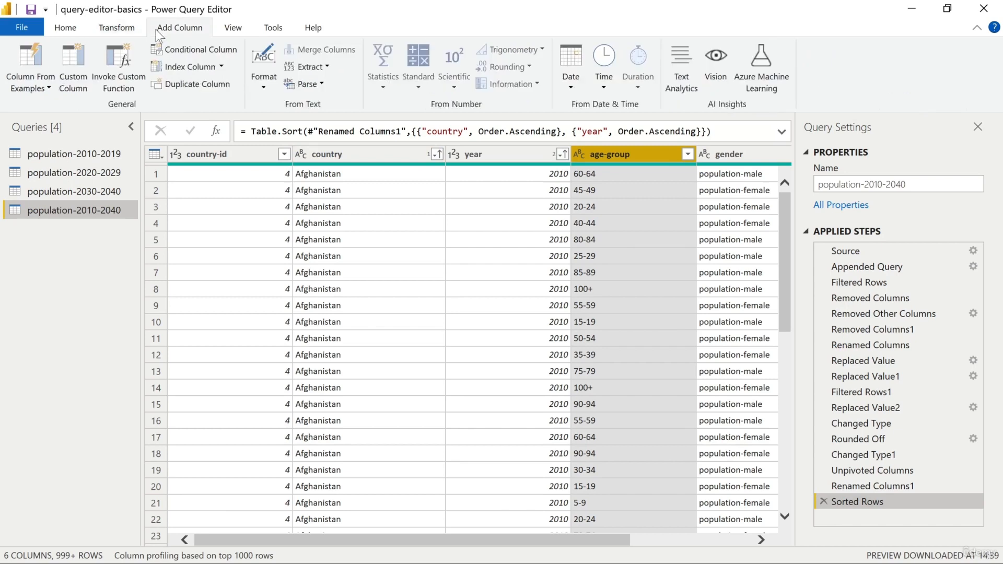
{"action": "left_click", "coordinate": [205, 83]}
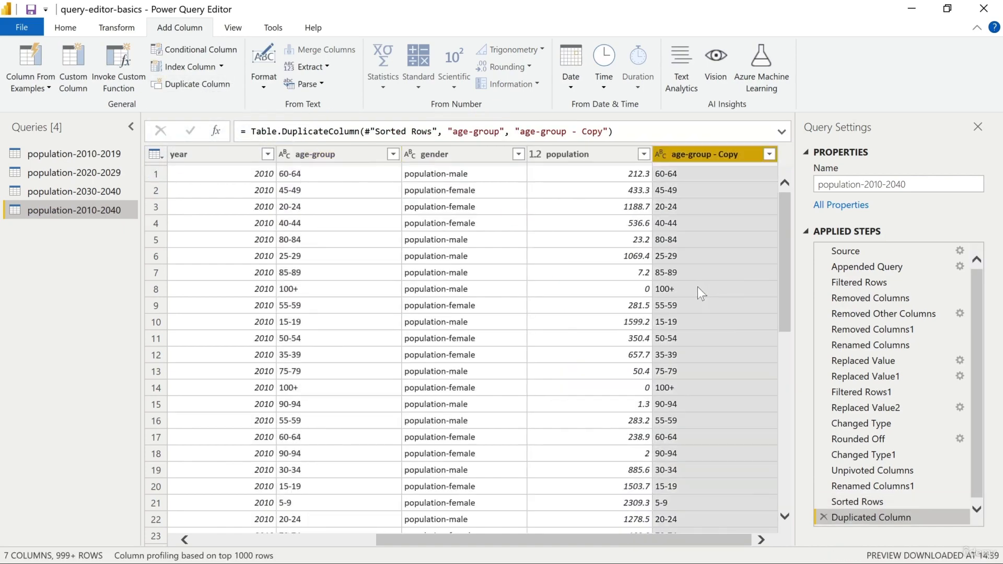
Step: Rename the duplicated age-group column as age-group-min
{"action": "double_click", "coordinate": [699, 155]}
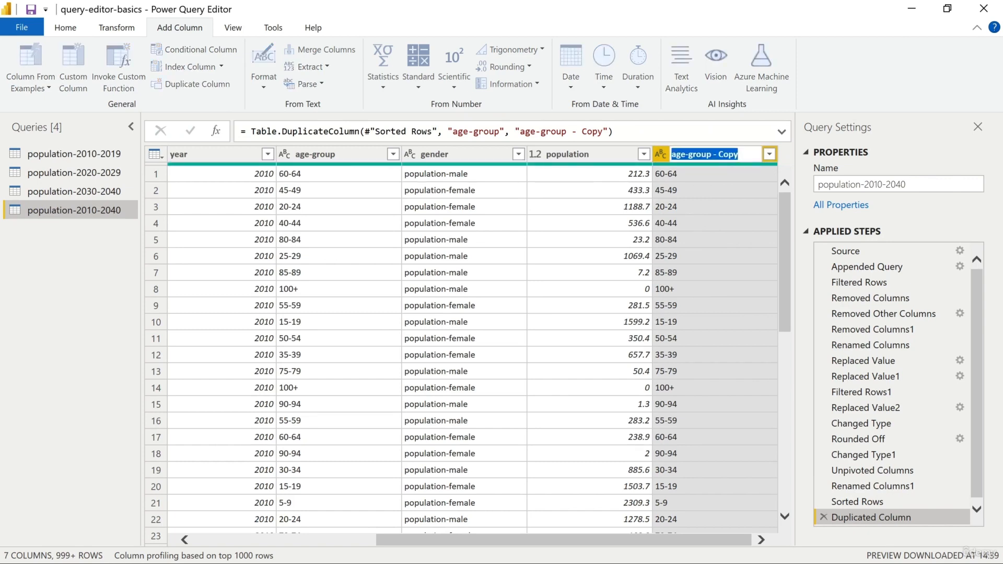
{"action": "left_click", "coordinate": [709, 155]}
{"action": "key", "text": "shift+End"}
{"action": "key", "text": "BackSpace"}
{"action": "type", "text": "-"}
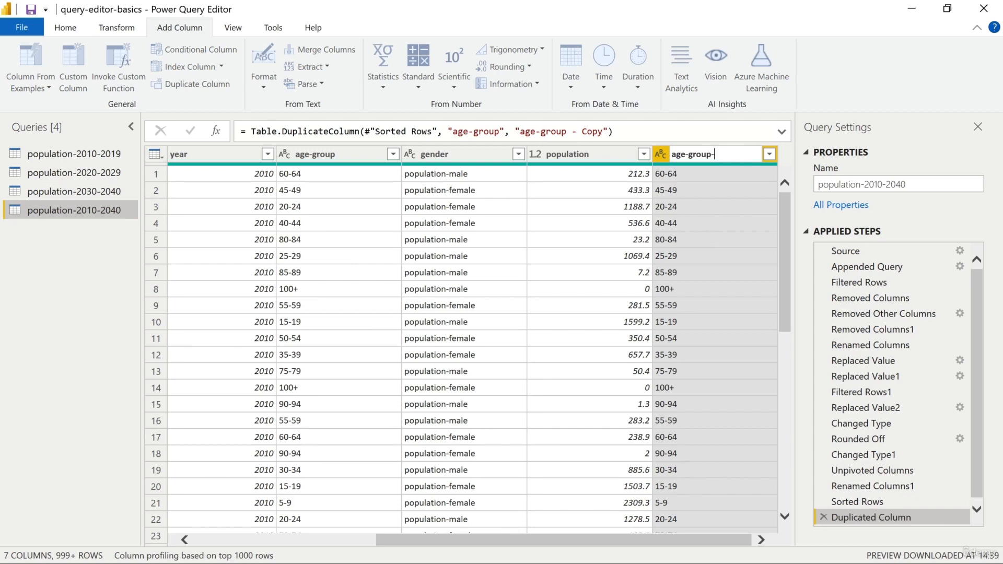
{"action": "type", "text": "min"}
{"action": "key", "text": "Return"}
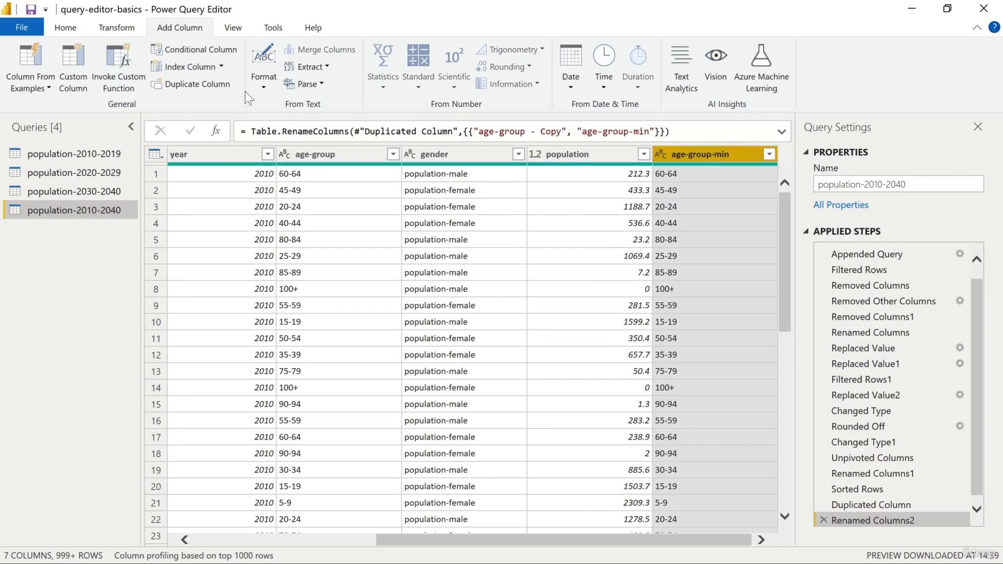
Step: Extract the text before the "-" delimiter in the age-group-min column
{"action": "left_click", "coordinate": [126, 29]}
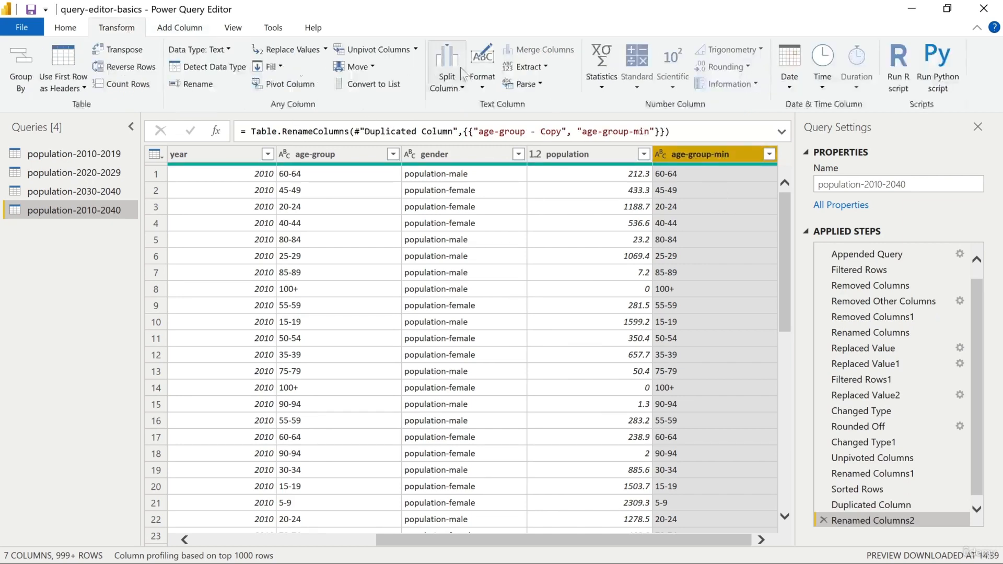
{"action": "left_click", "coordinate": [545, 67]}
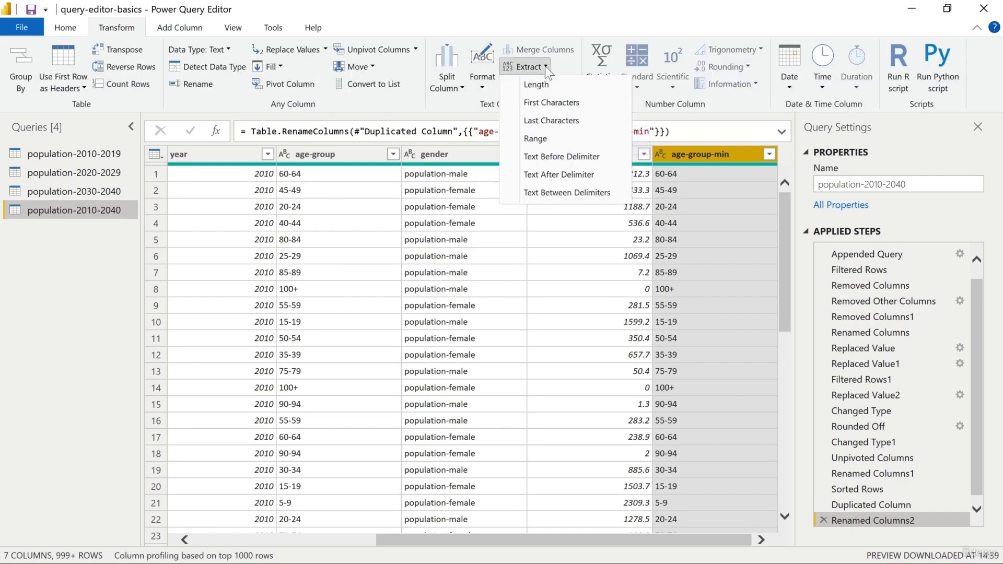
{"action": "left_click", "coordinate": [576, 157]}
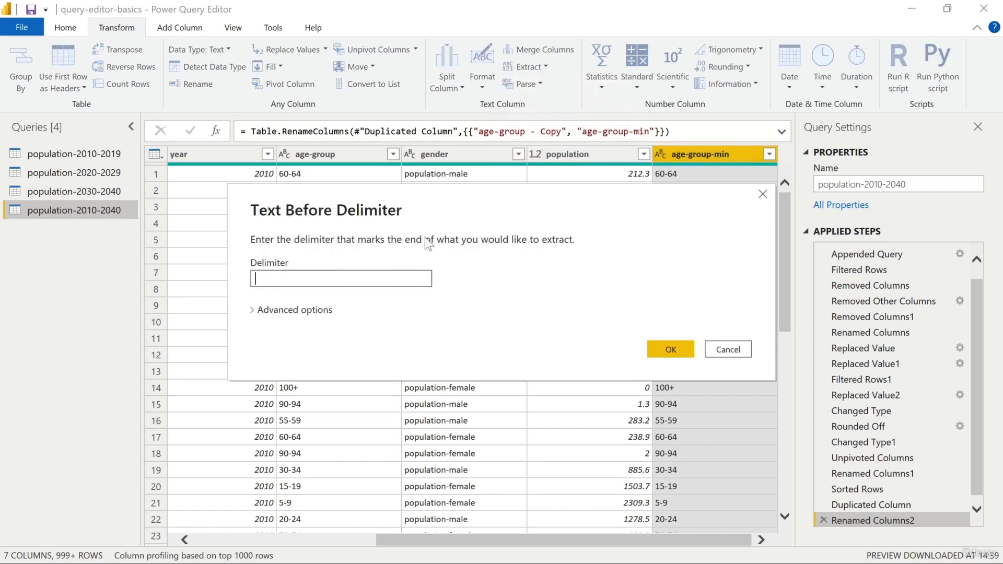
{"action": "type", "text": "-"}
{"action": "left_click", "coordinate": [652, 346]}
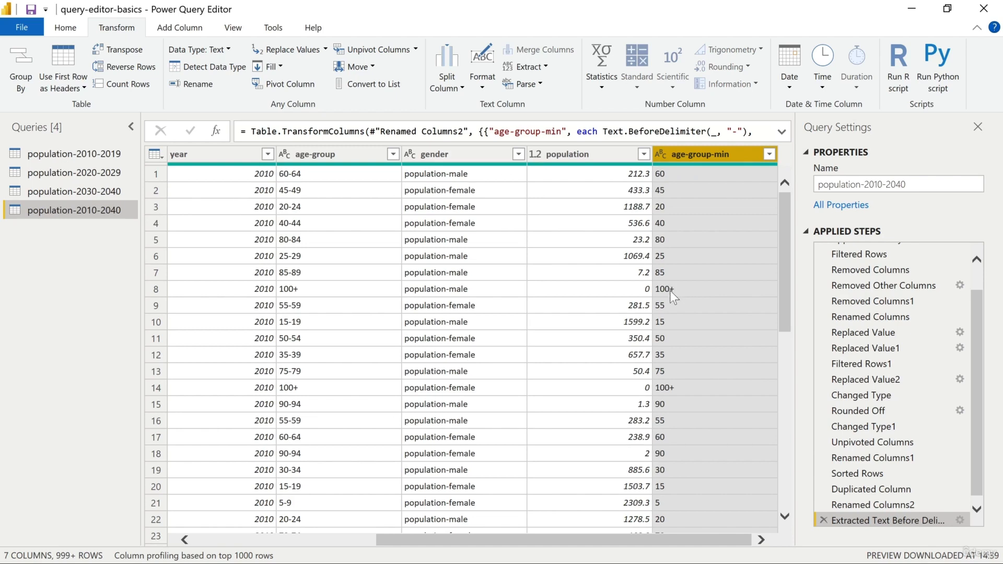
Step: Replace the value 100+ with 100 in the age-group-min column
{"action": "left_click", "coordinate": [667, 288]}
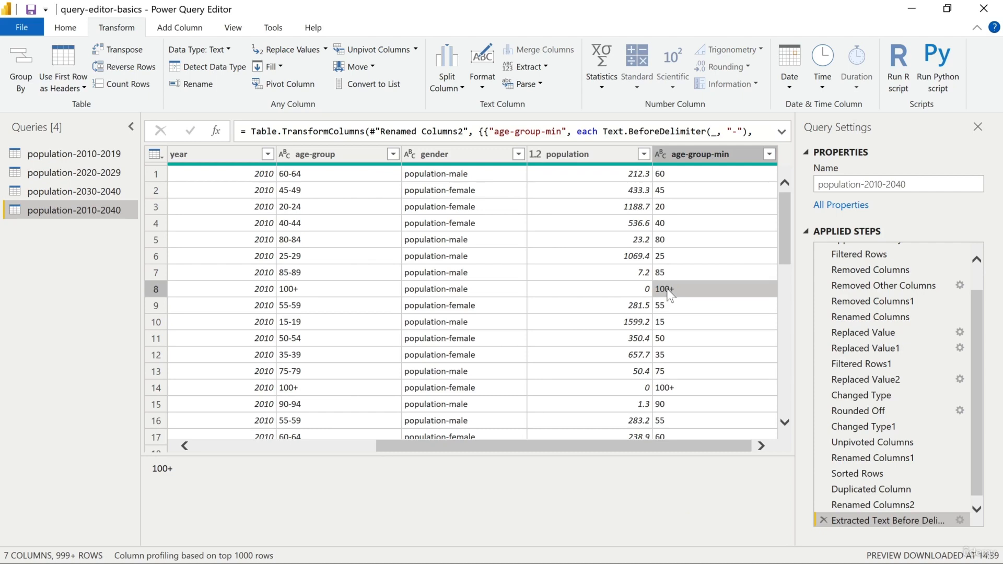
{"action": "right_click", "coordinate": [670, 294]}
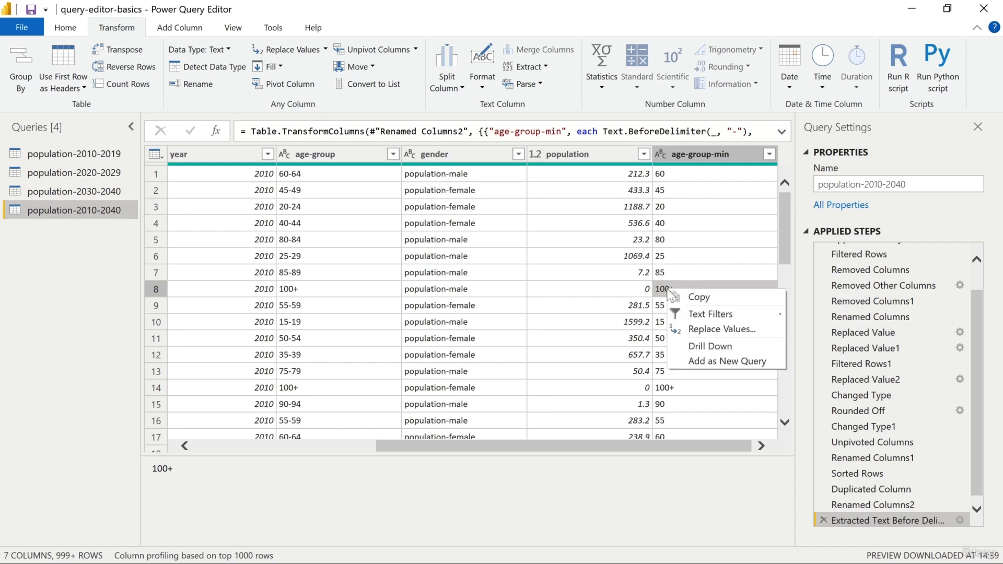
{"action": "left_click", "coordinate": [700, 328]}
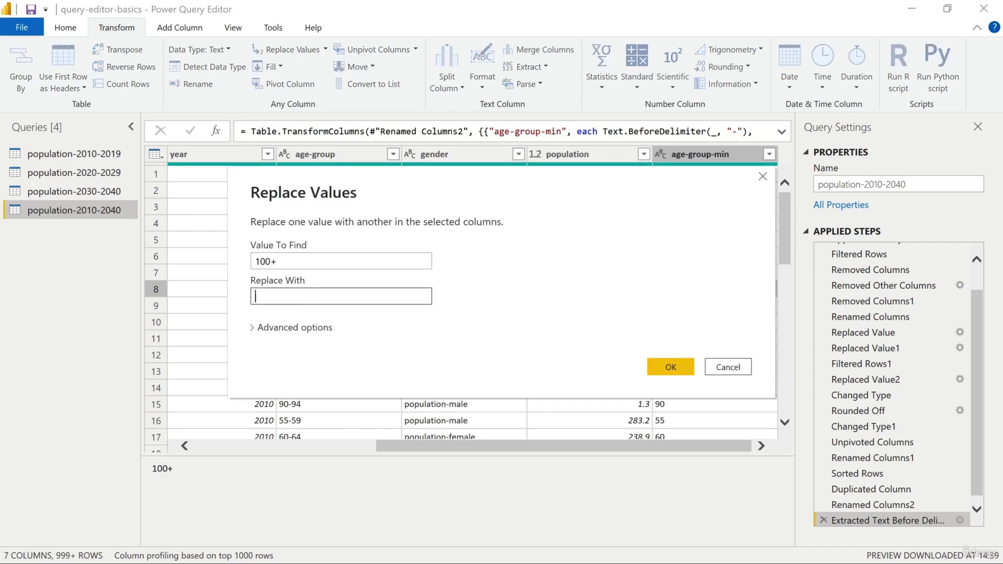
{"action": "type", "text": "100"}
{"action": "left_click", "coordinate": [679, 366]}
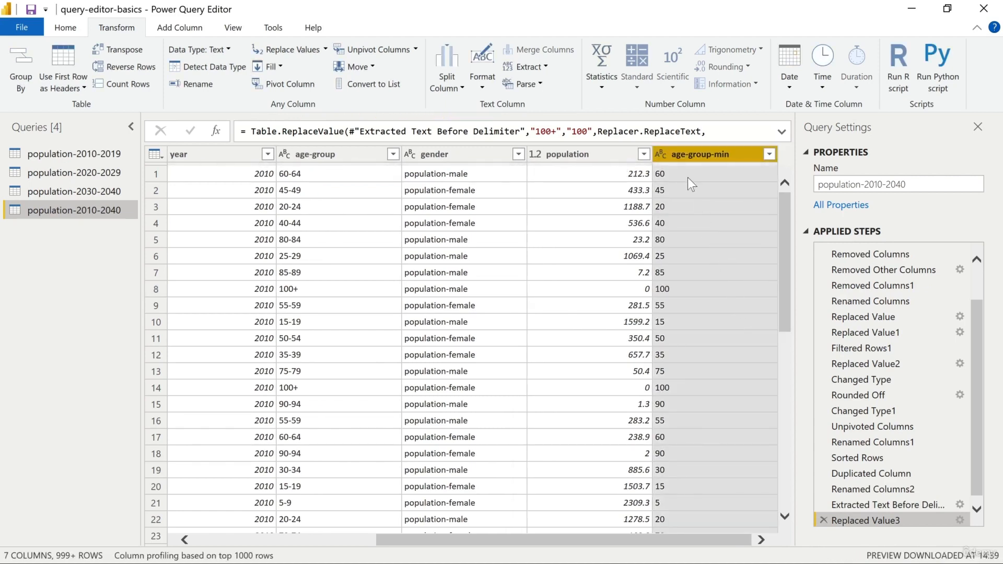
Step: Change the age-group-min column's data type to Whole Number and look over the converted values
{"action": "left_click", "coordinate": [660, 155]}
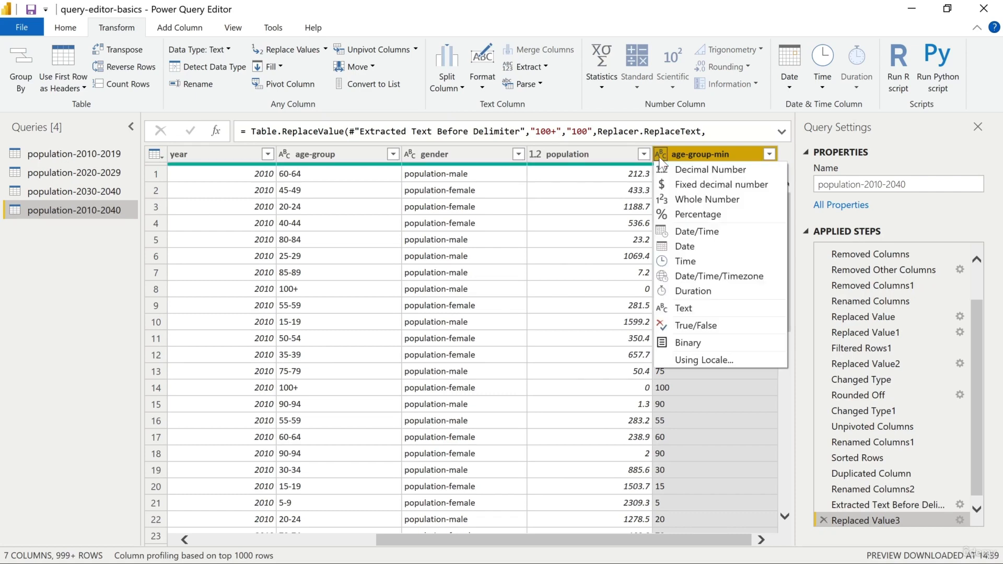
{"action": "left_click", "coordinate": [697, 200]}
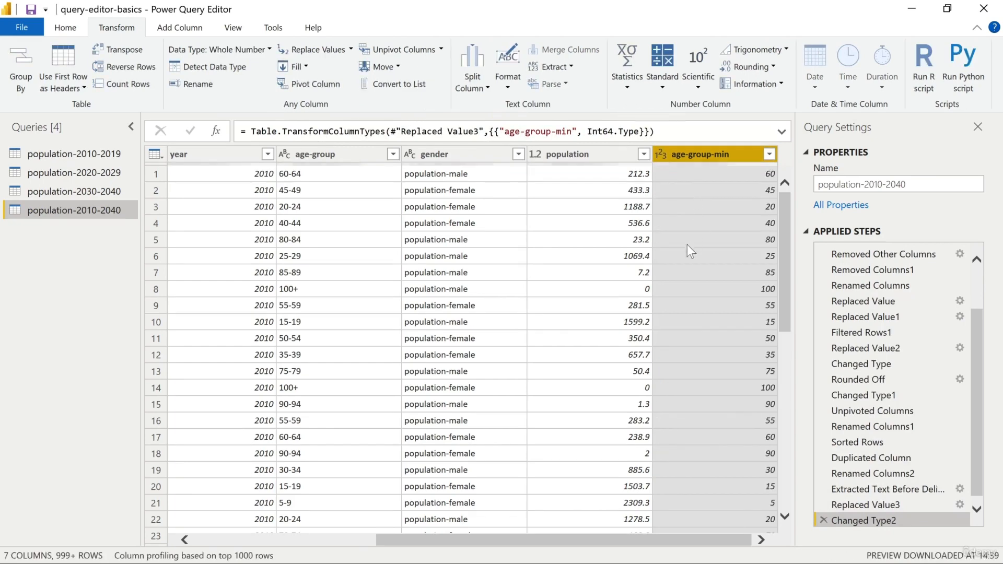
{"action": "scroll", "coordinate": [685, 277], "scroll_direction": "down", "scroll_amount": 1}
{"action": "scroll", "coordinate": [685, 276], "scroll_direction": "down", "scroll_amount": 9}
{"action": "scroll", "coordinate": [685, 277], "scroll_direction": "up", "scroll_amount": 10}
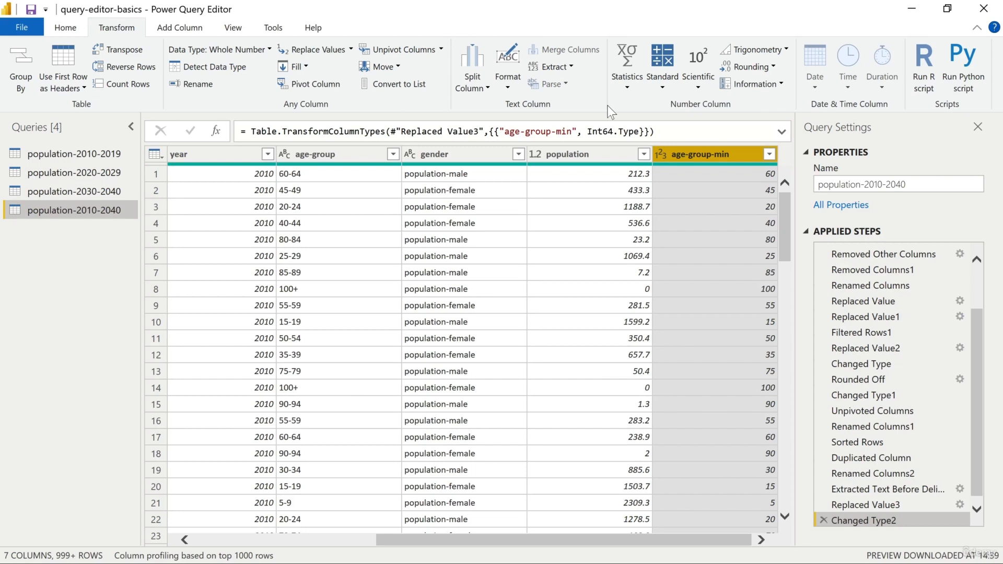
Step: Split the age-group column by the custom delimiter "-" at each occurrence, with the quote character set to None
{"action": "left_click", "coordinate": [337, 155]}
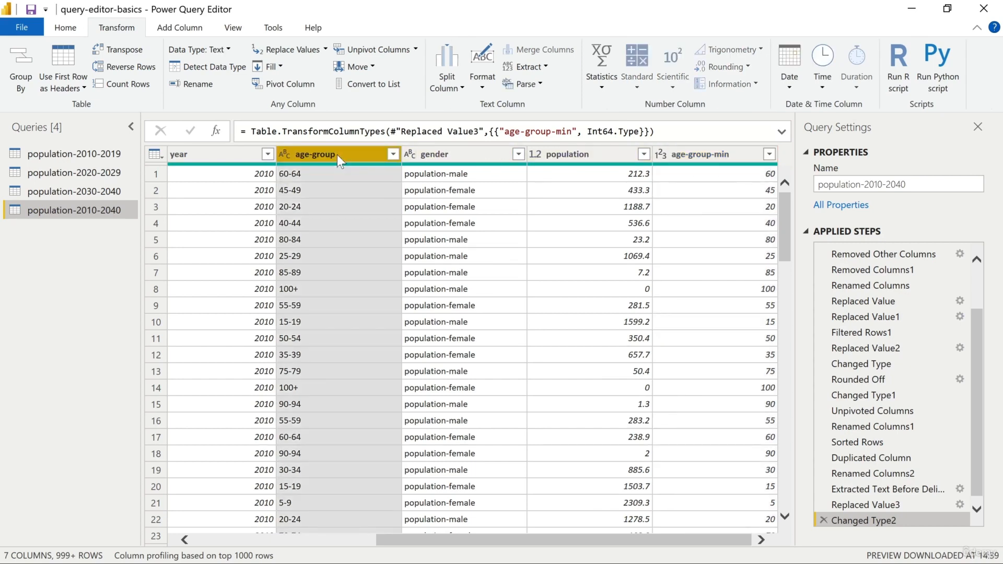
{"action": "left_click", "coordinate": [453, 88]}
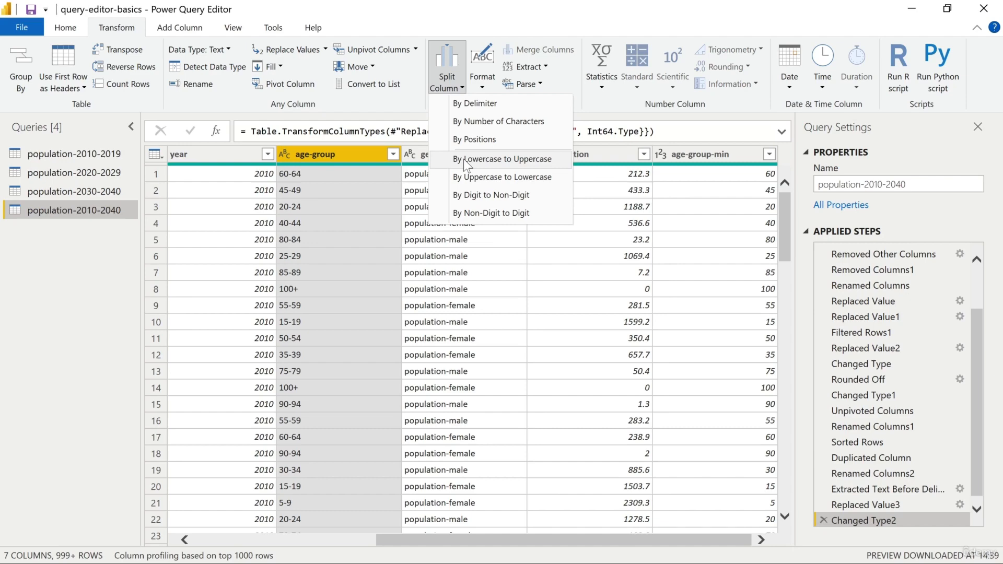
{"action": "left_click", "coordinate": [478, 104]}
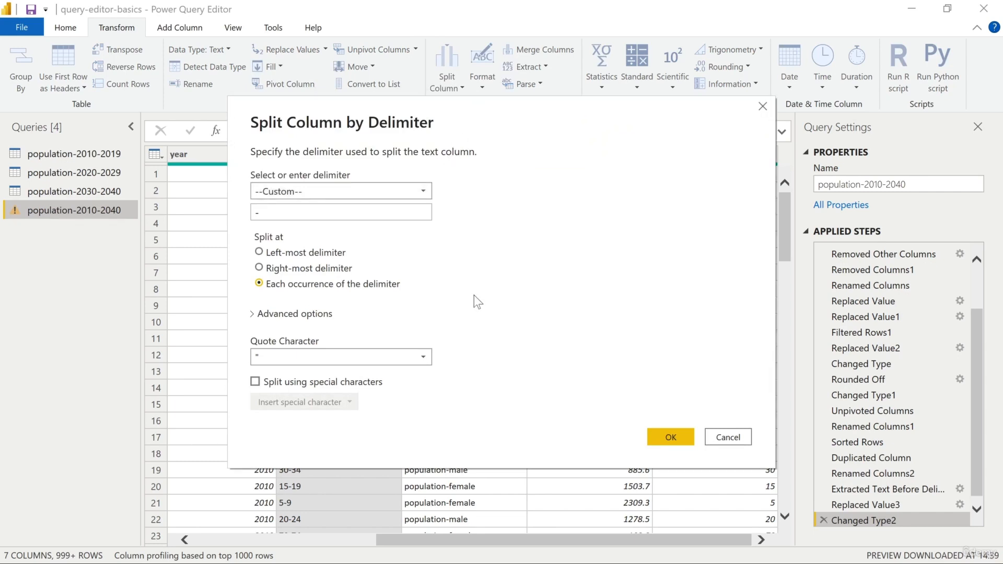
{"action": "left_click", "coordinate": [426, 212]}
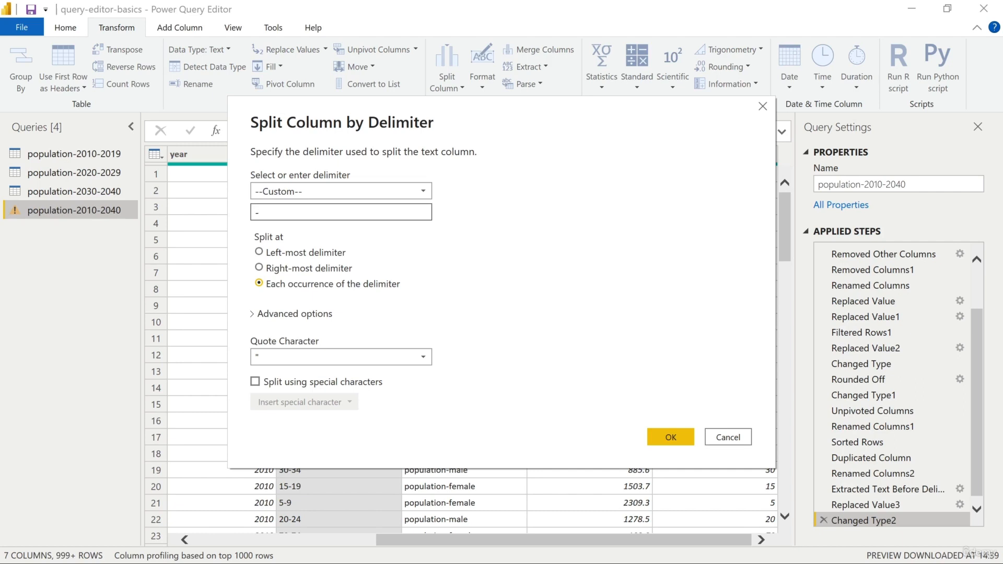
{"action": "left_click", "coordinate": [308, 254]}
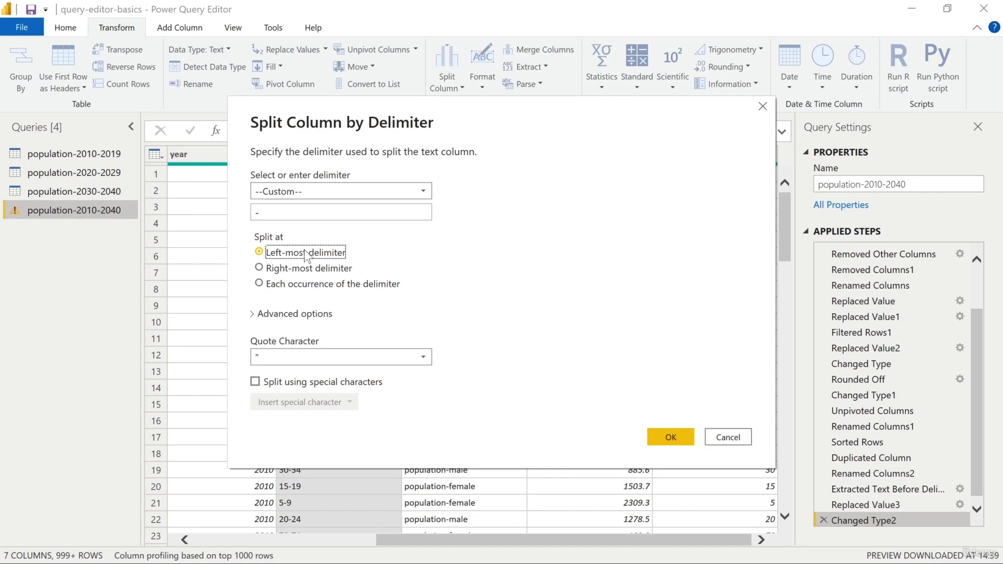
{"action": "left_click", "coordinate": [296, 268]}
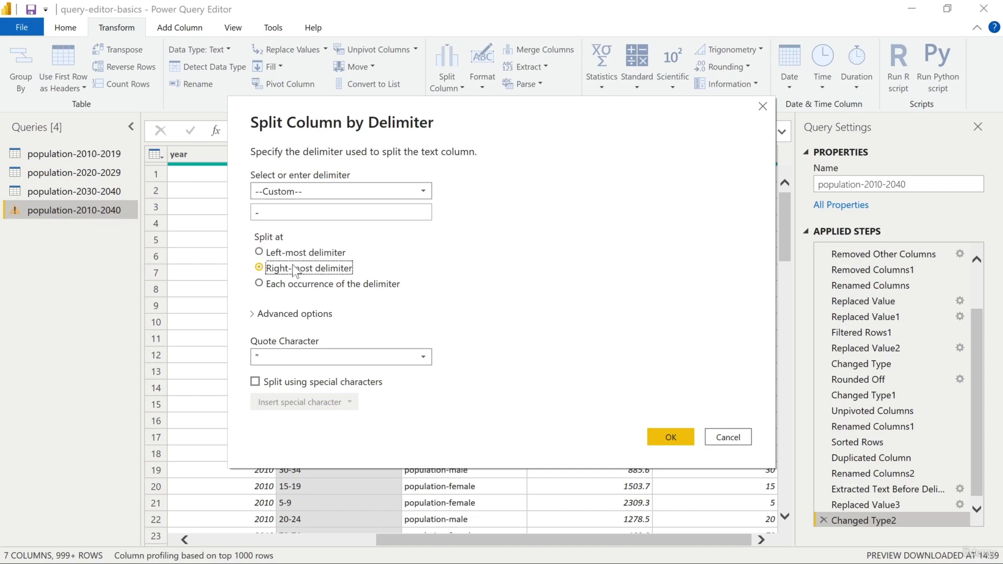
{"action": "left_click", "coordinate": [295, 284]}
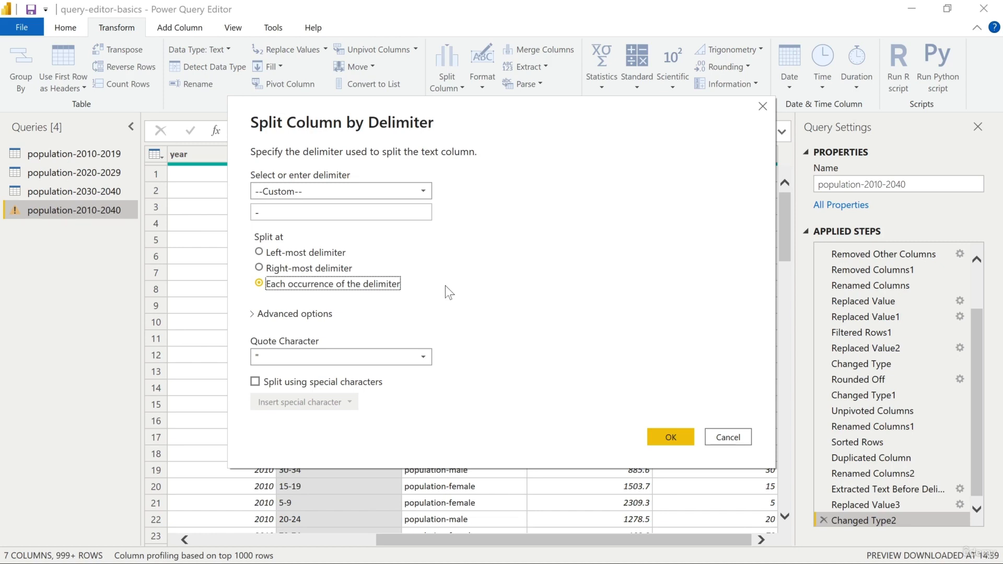
{"action": "left_click", "coordinate": [428, 356]}
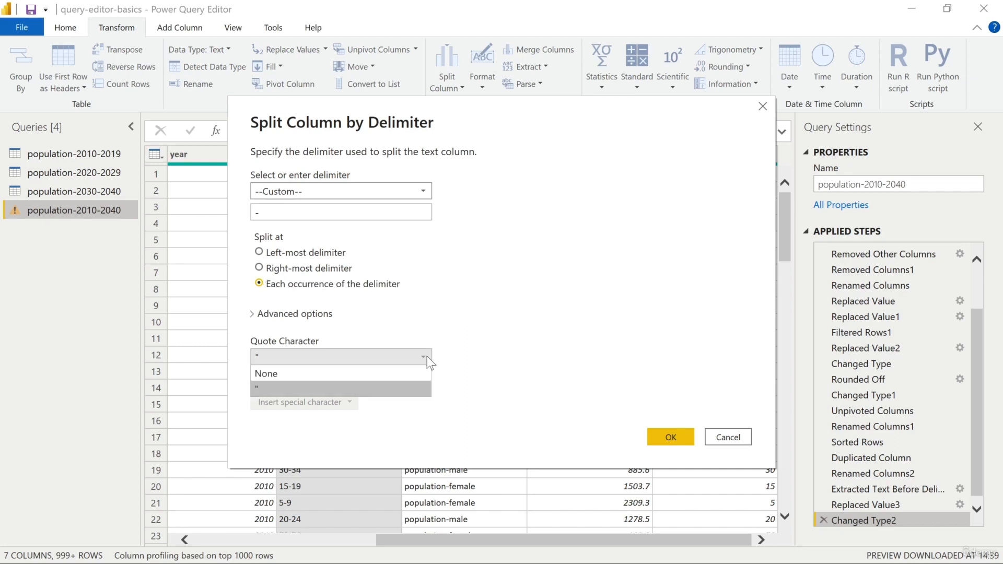
{"action": "left_click", "coordinate": [372, 373]}
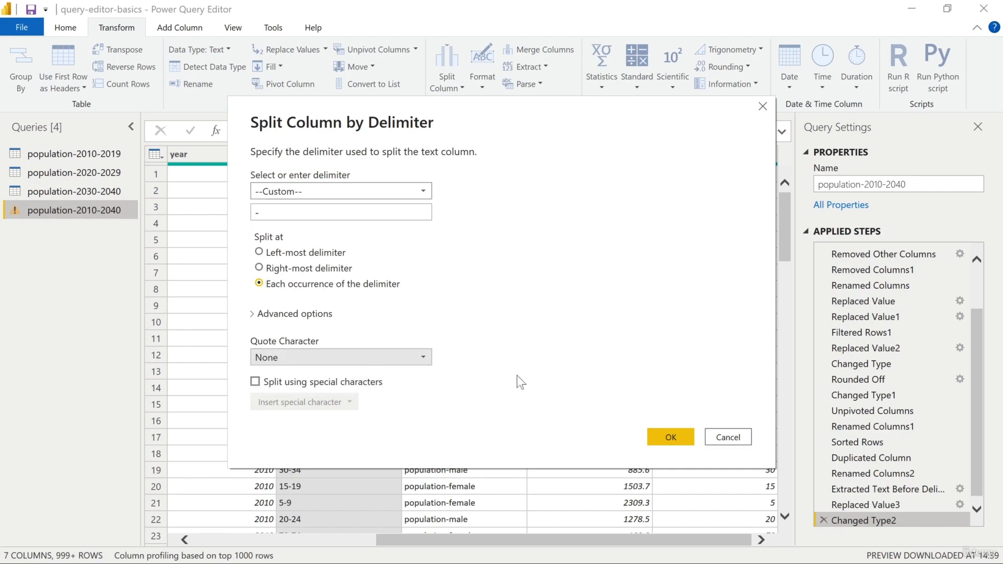
{"action": "left_click", "coordinate": [663, 433]}
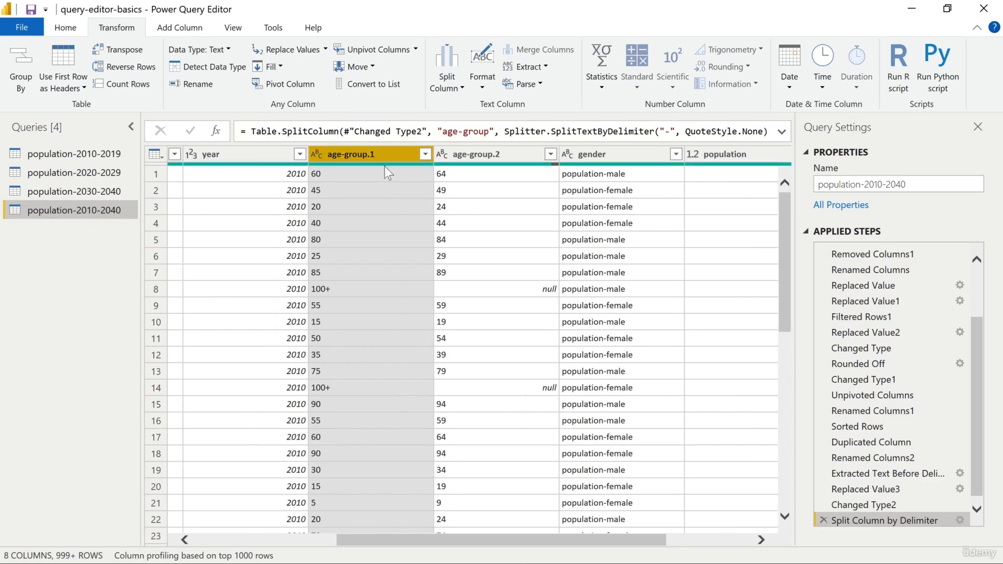
Step: Check the 100+ row in both split age-group columns and replace the value 100+ with 100 in age-group.1
{"action": "left_click", "coordinate": [509, 155]}
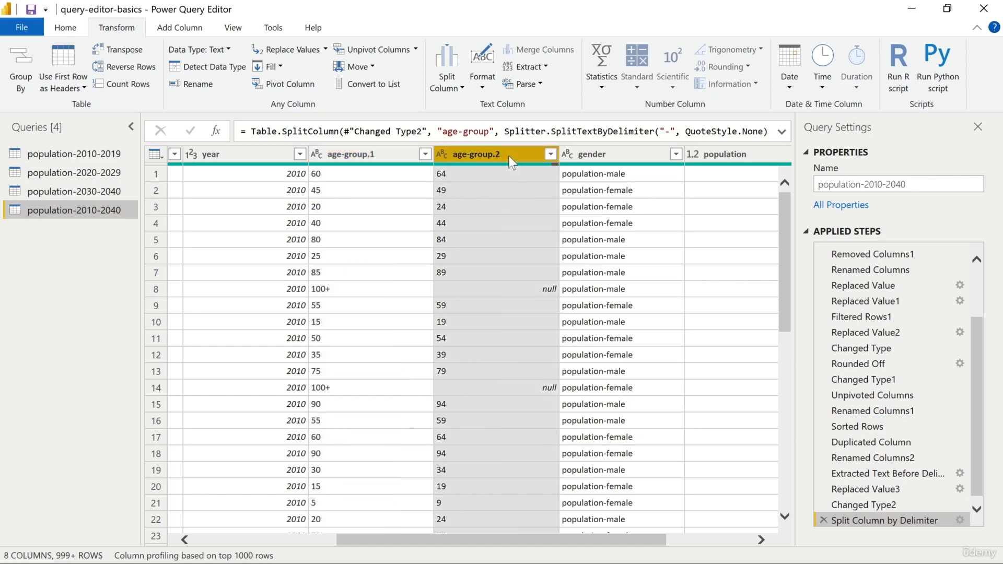
{"action": "left_click", "coordinate": [547, 290]}
{"action": "left_click", "coordinate": [316, 290]}
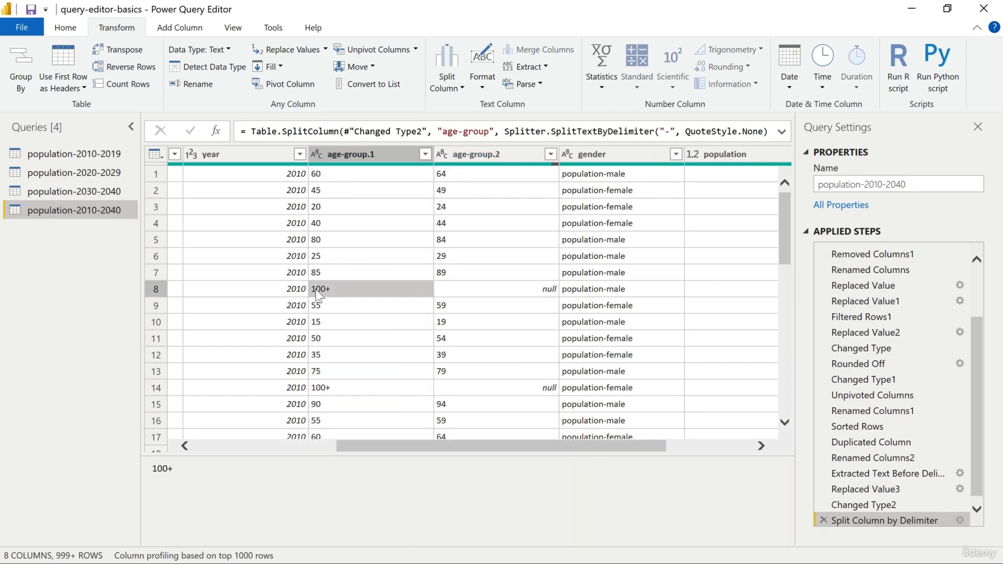
{"action": "left_click", "coordinate": [519, 296]}
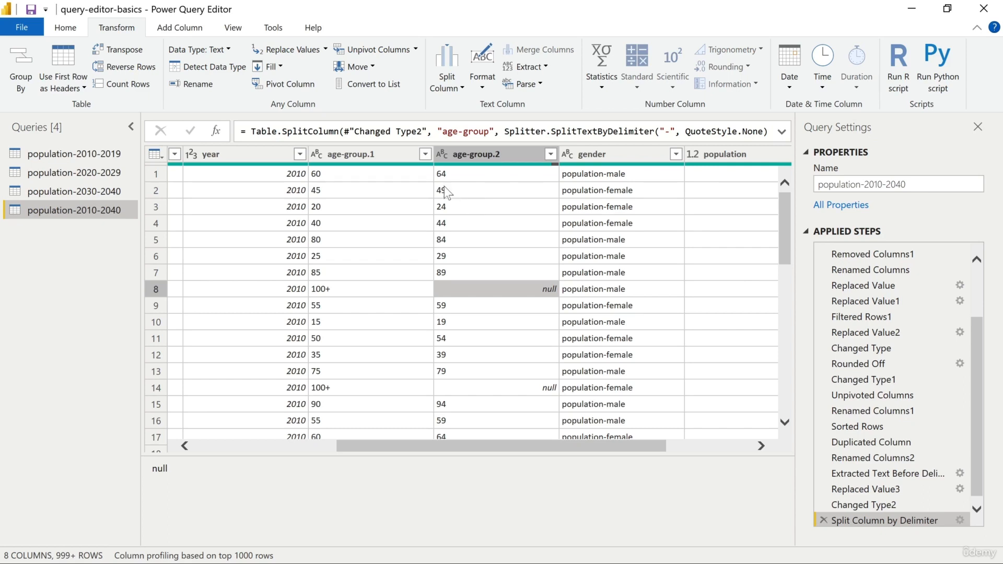
{"action": "left_click", "coordinate": [329, 290]}
{"action": "right_click", "coordinate": [329, 290]}
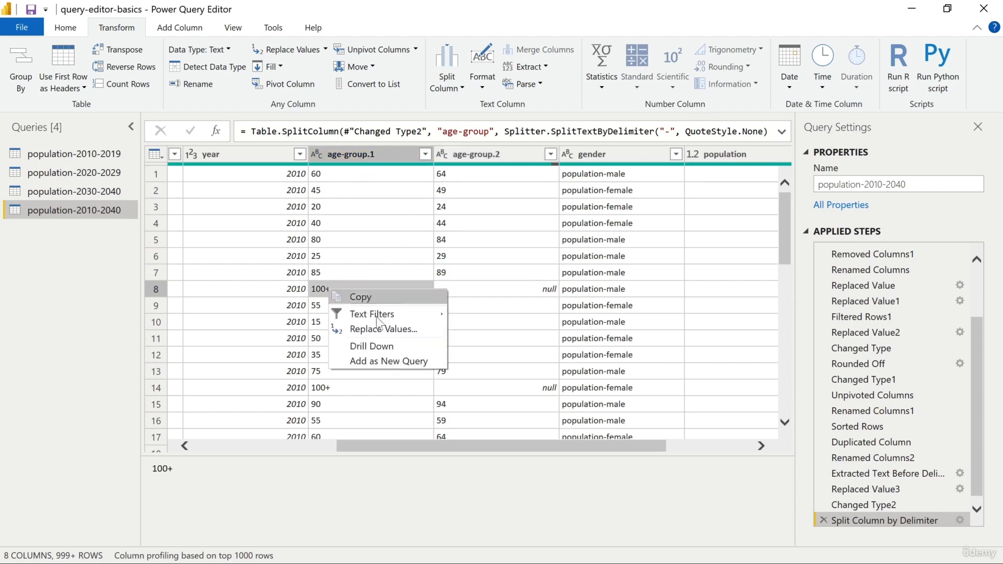
{"action": "left_click", "coordinate": [406, 330]}
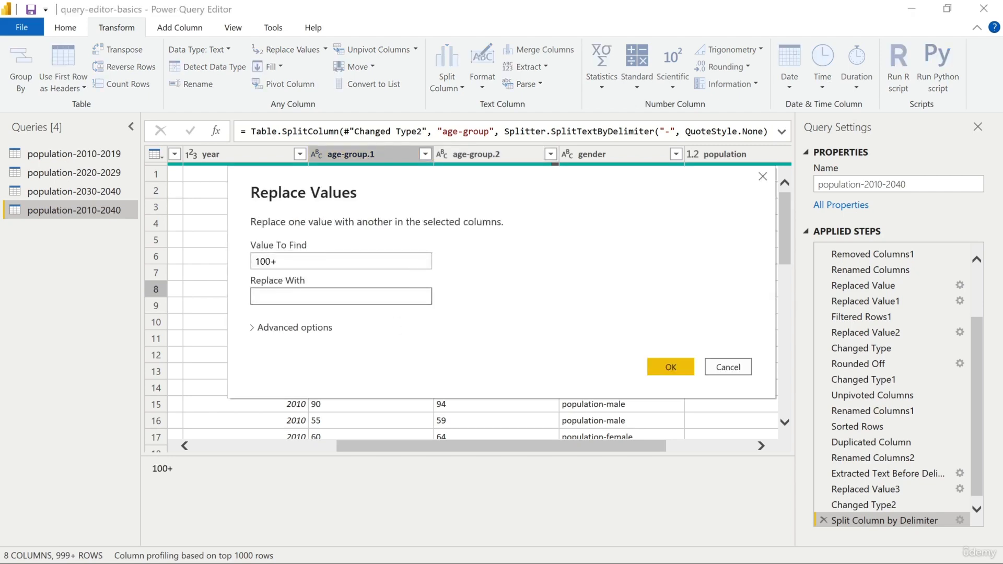
{"action": "type", "text": "100"}
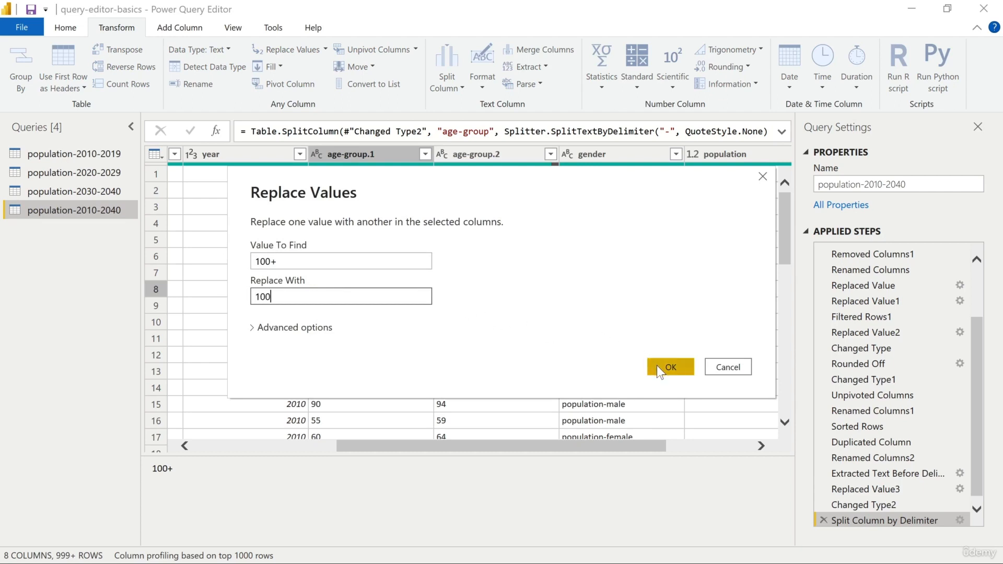
{"action": "left_click", "coordinate": [659, 369]}
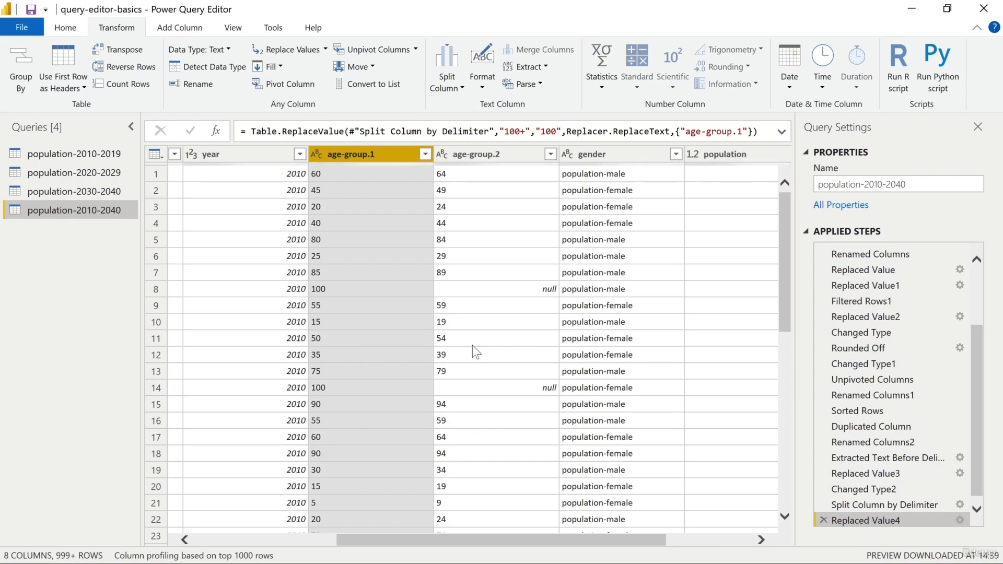
Step: Remove the age-group.2 and age-group.1 columns from the population-2010-2040 query
{"action": "left_click", "coordinate": [519, 148]}
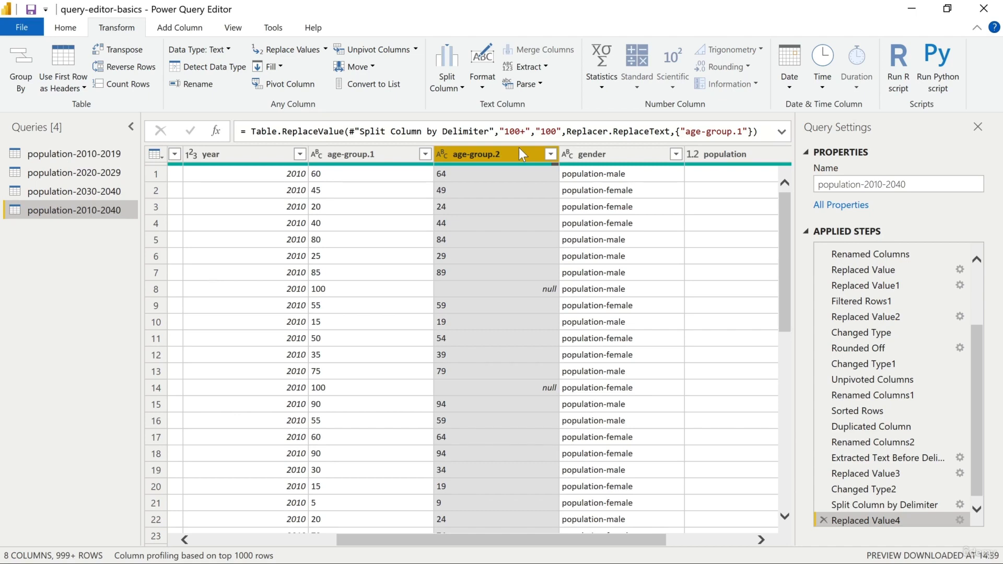
{"action": "right_click", "coordinate": [521, 153]}
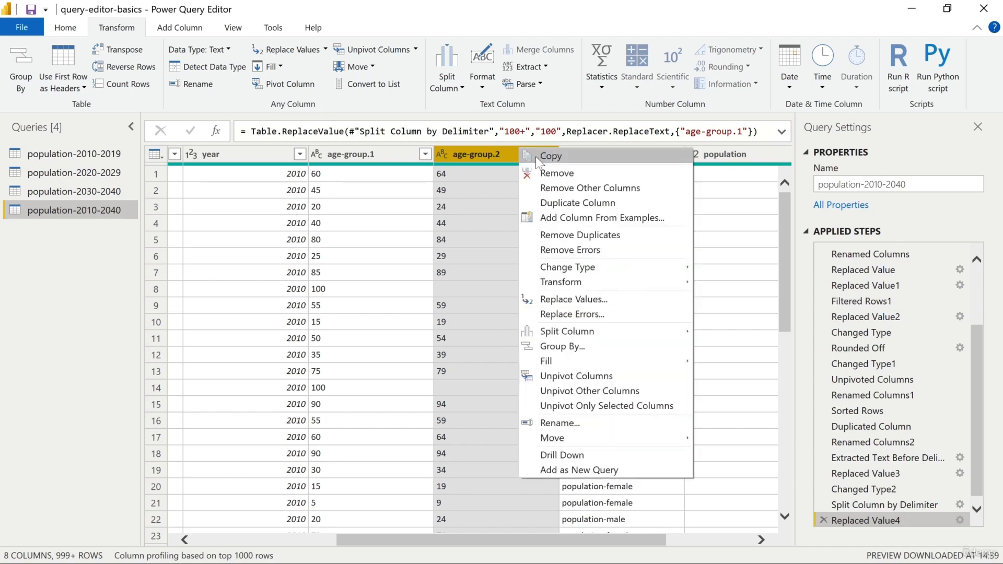
{"action": "left_click", "coordinate": [544, 171]}
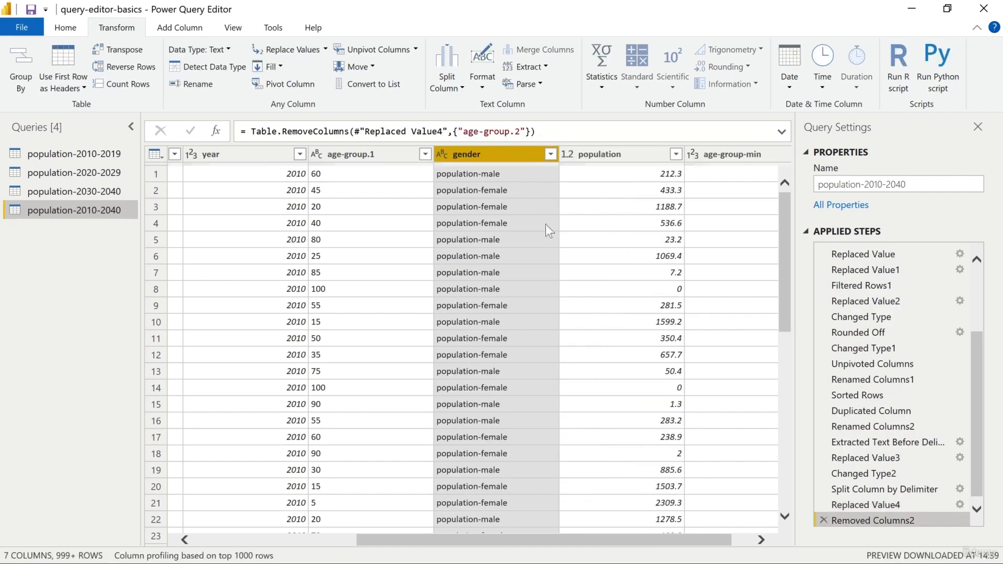
{"action": "left_click_drag", "start_coordinate": [600, 537], "coordinate": [665, 536]}
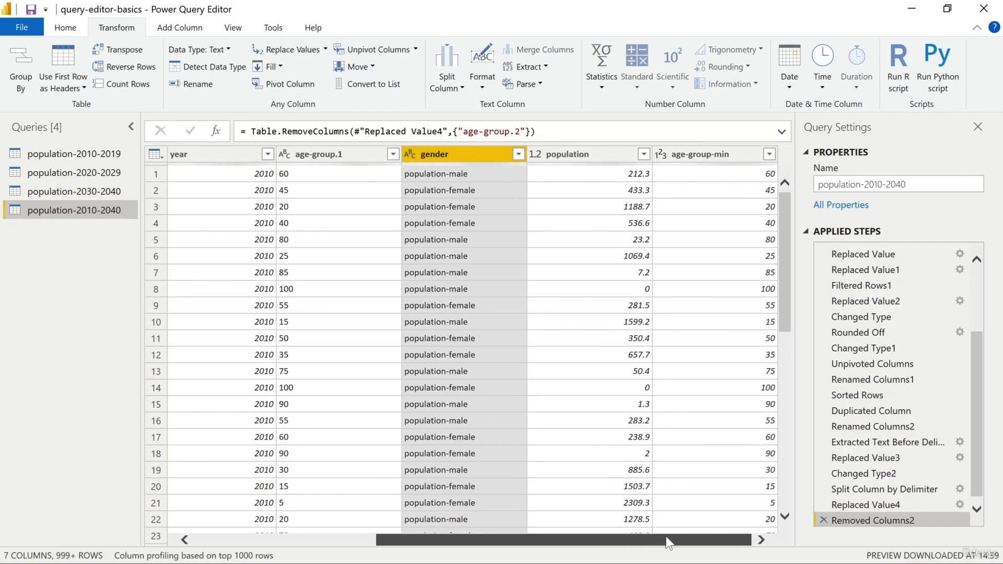
{"action": "left_click", "coordinate": [360, 158]}
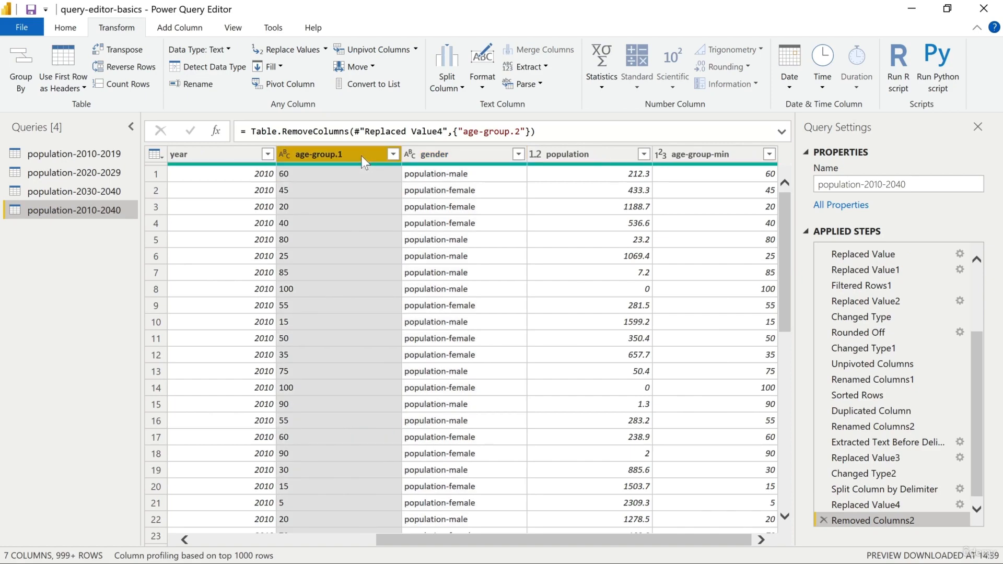
{"action": "right_click", "coordinate": [362, 155]}
{"action": "left_click", "coordinate": [395, 181]}
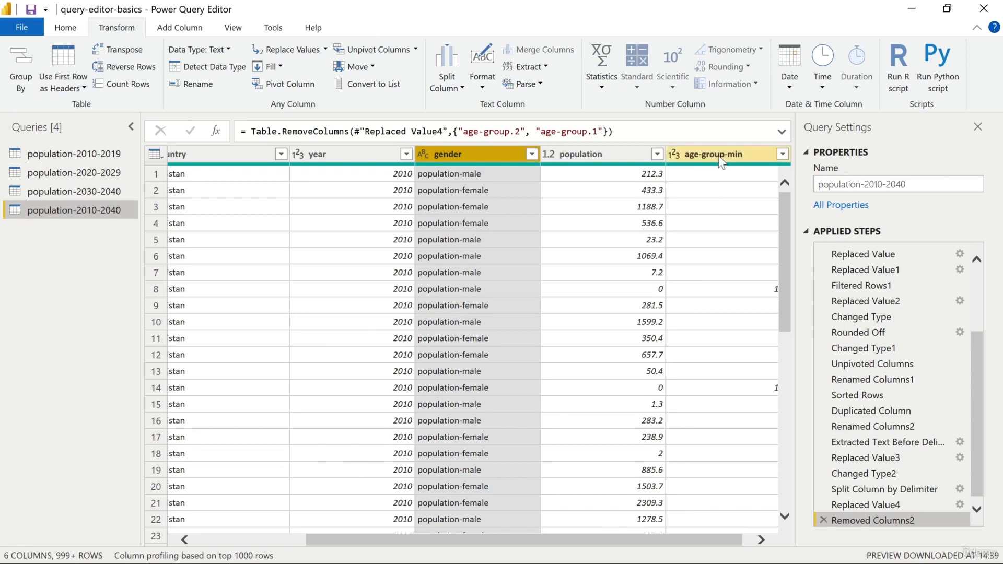
Step: Move the age-group-min column between the year and gender columns
{"action": "left_click", "coordinate": [720, 157]}
{"action": "left_click_drag", "start_coordinate": [717, 153], "coordinate": [447, 161]}
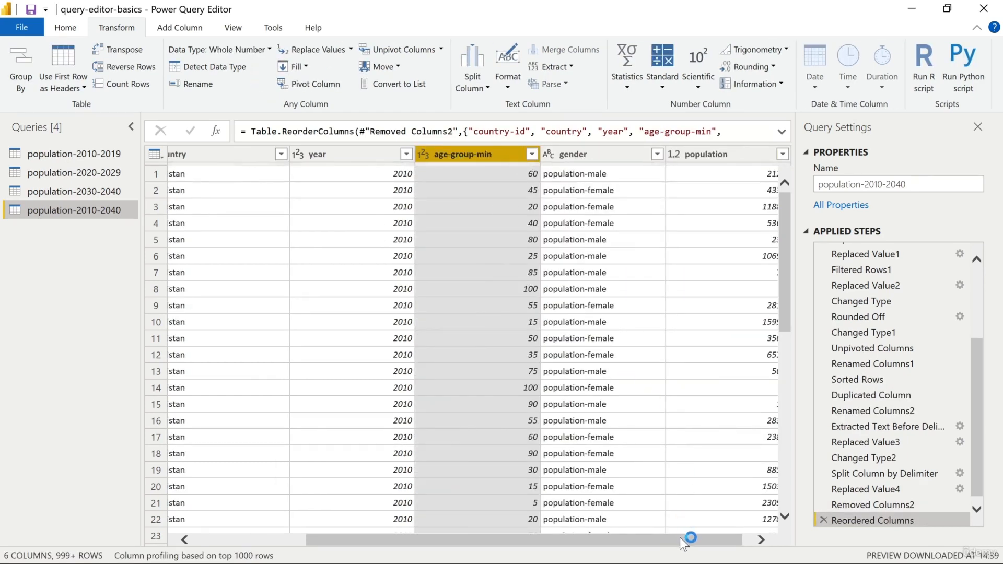
{"action": "left_click_drag", "start_coordinate": [679, 537], "coordinate": [559, 541]}
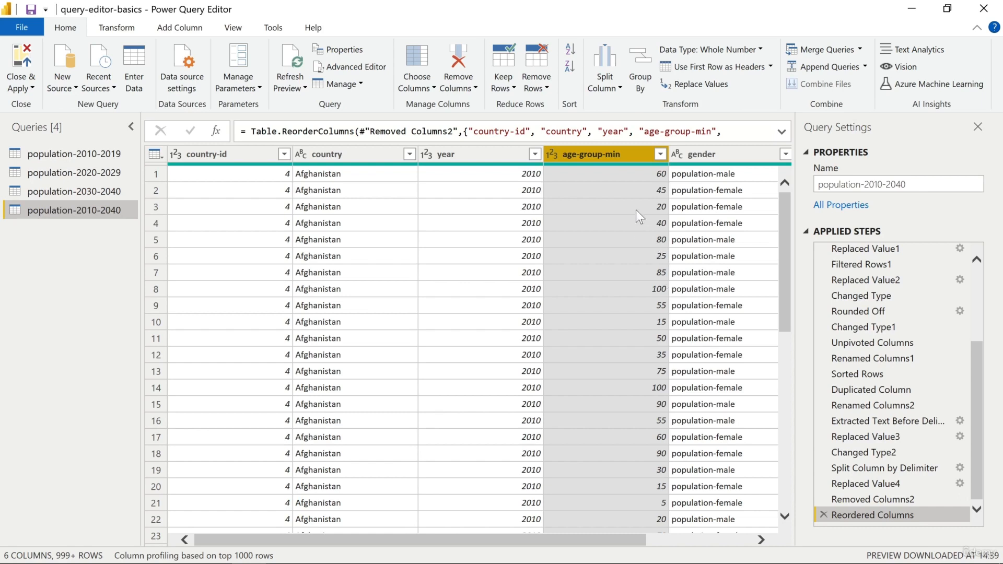
Step: Sort the rows in ascending order by age-group-min first, year second and country third
{"action": "left_click", "coordinate": [659, 155]}
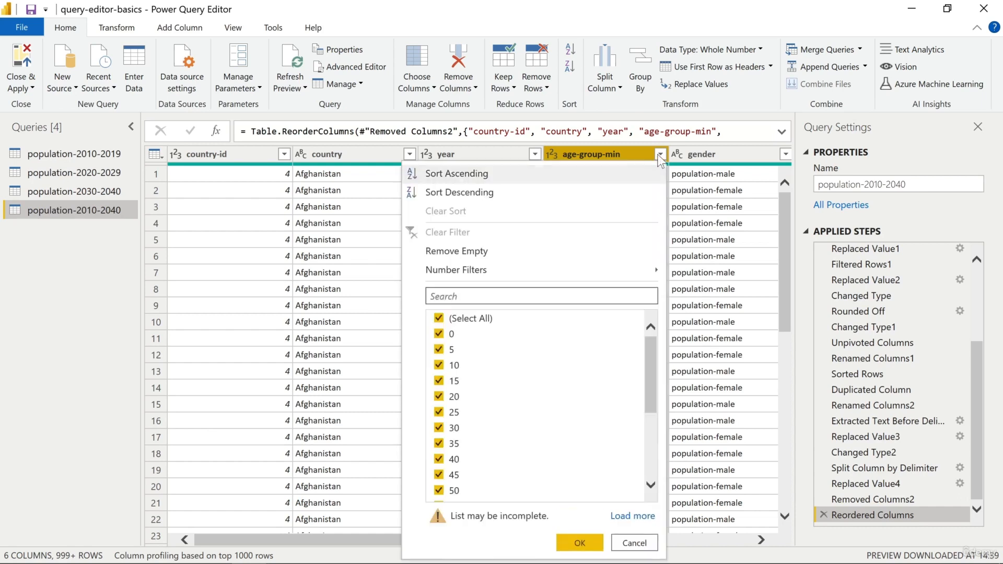
{"action": "left_click", "coordinate": [633, 172]}
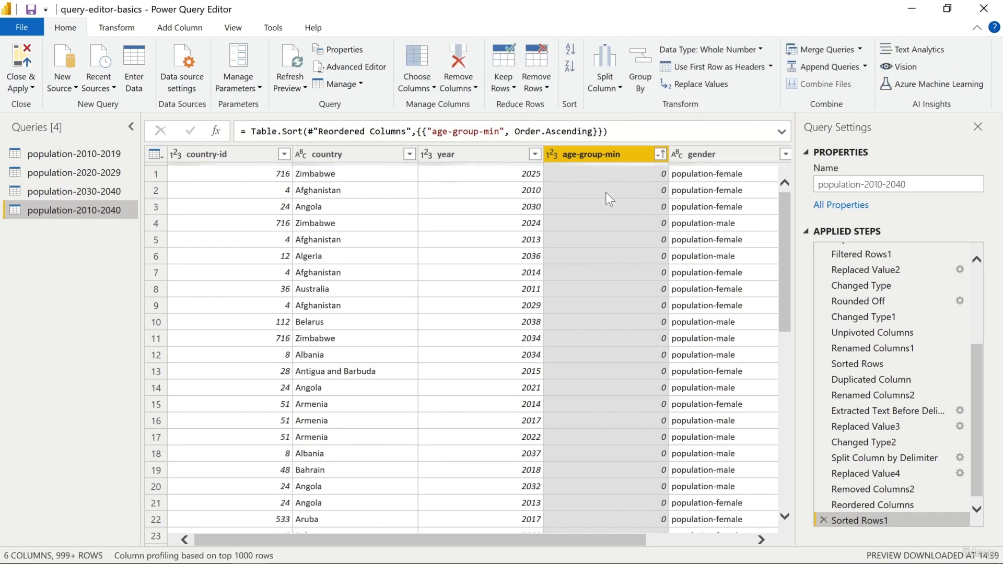
{"action": "left_click", "coordinate": [512, 153]}
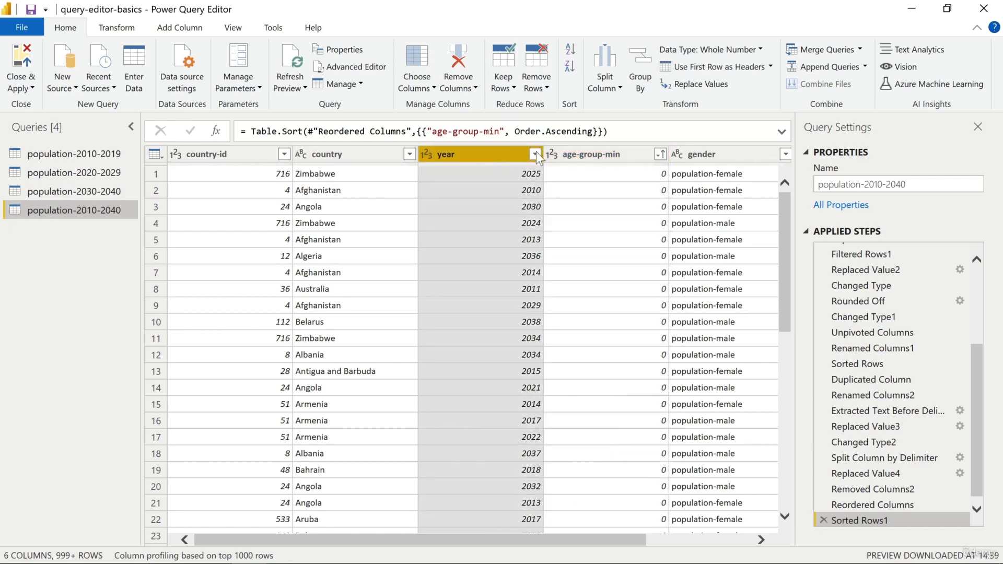
{"action": "left_click", "coordinate": [535, 153]}
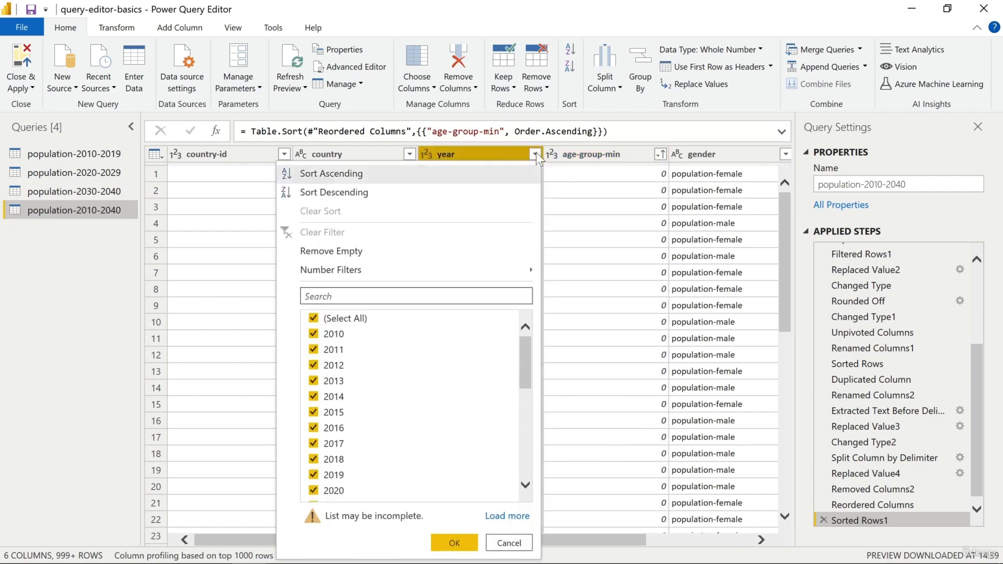
{"action": "left_click", "coordinate": [505, 172]}
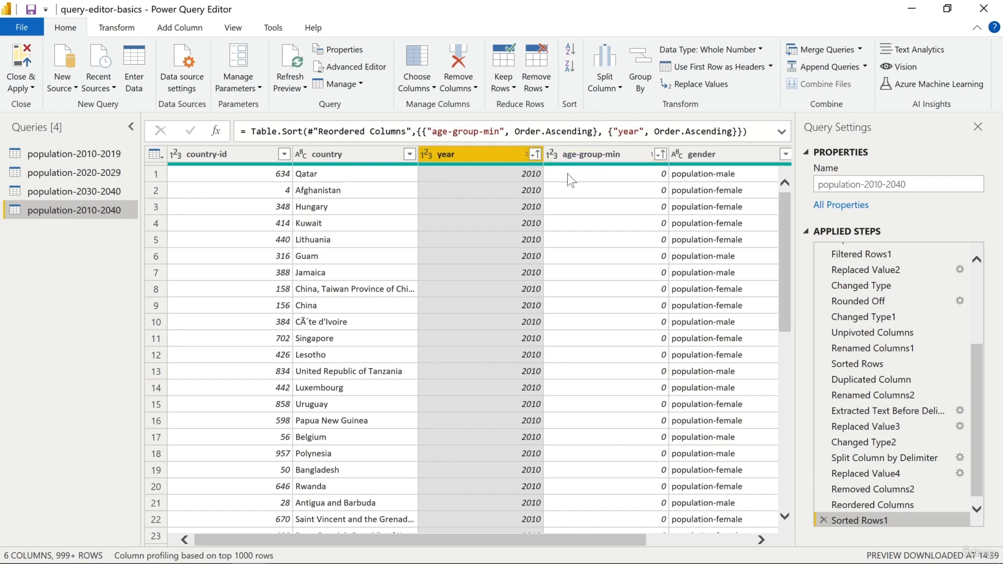
{"action": "left_click", "coordinate": [409, 154]}
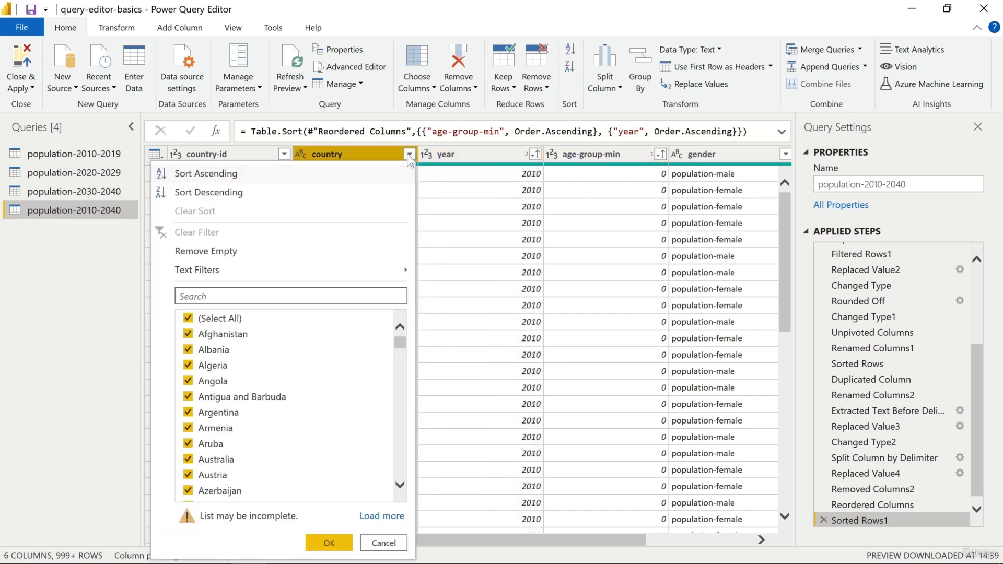
{"action": "left_click", "coordinate": [384, 173]}
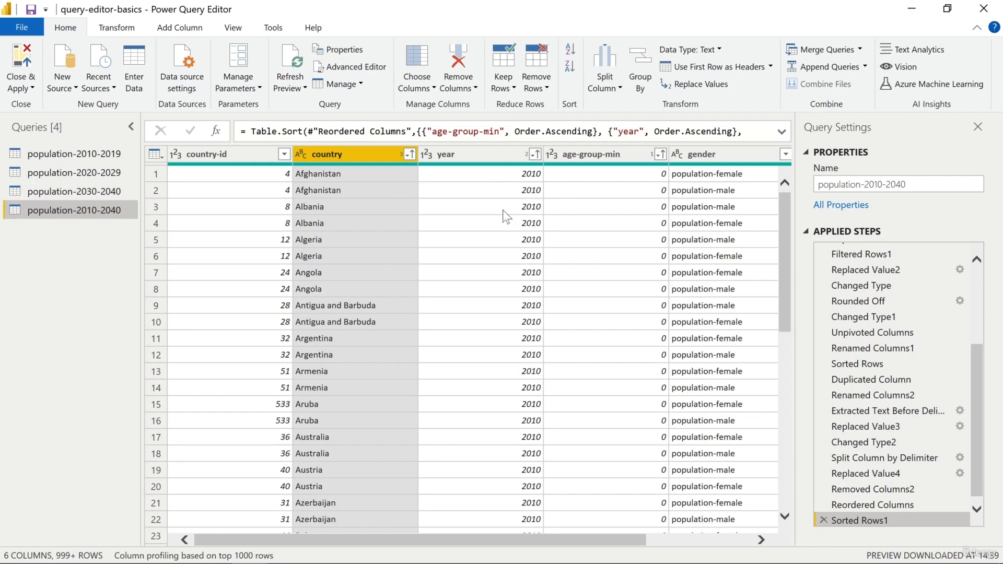
Step: Extract the text after the "-" delimiter in the gender column and look over the resulting table
{"action": "left_click_drag", "start_coordinate": [553, 541], "coordinate": [682, 540]}
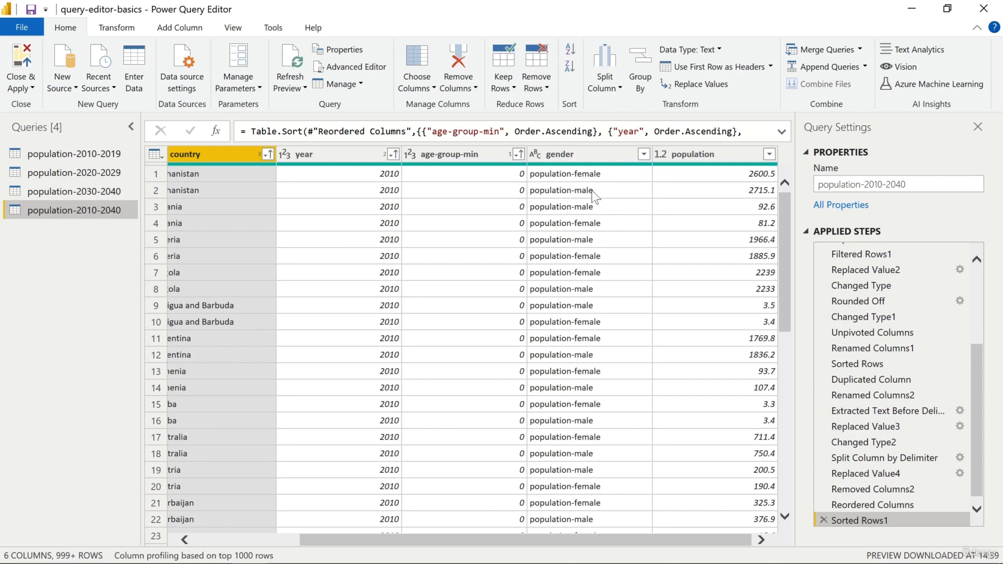
{"action": "left_click", "coordinate": [580, 156]}
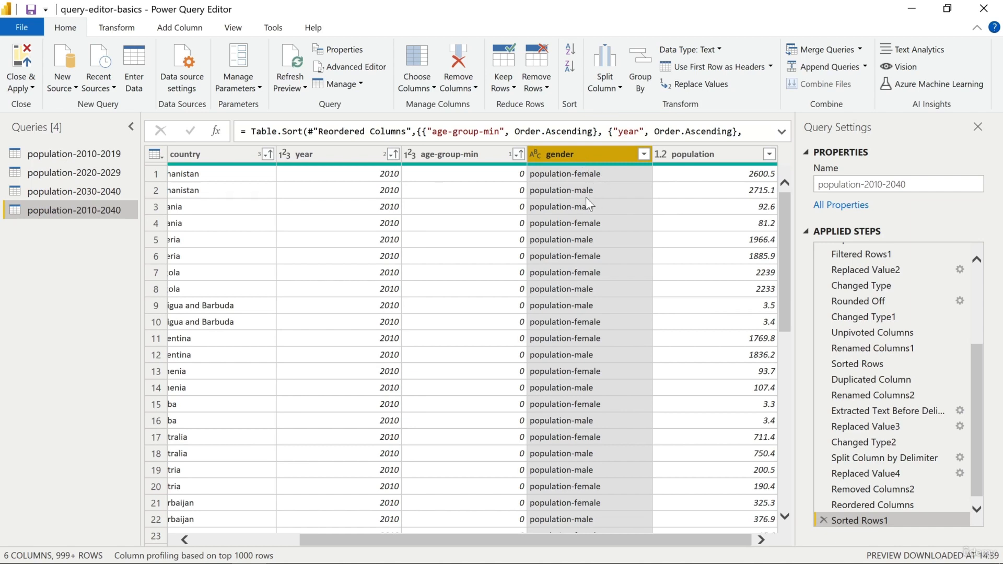
{"action": "left_click", "coordinate": [116, 30]}
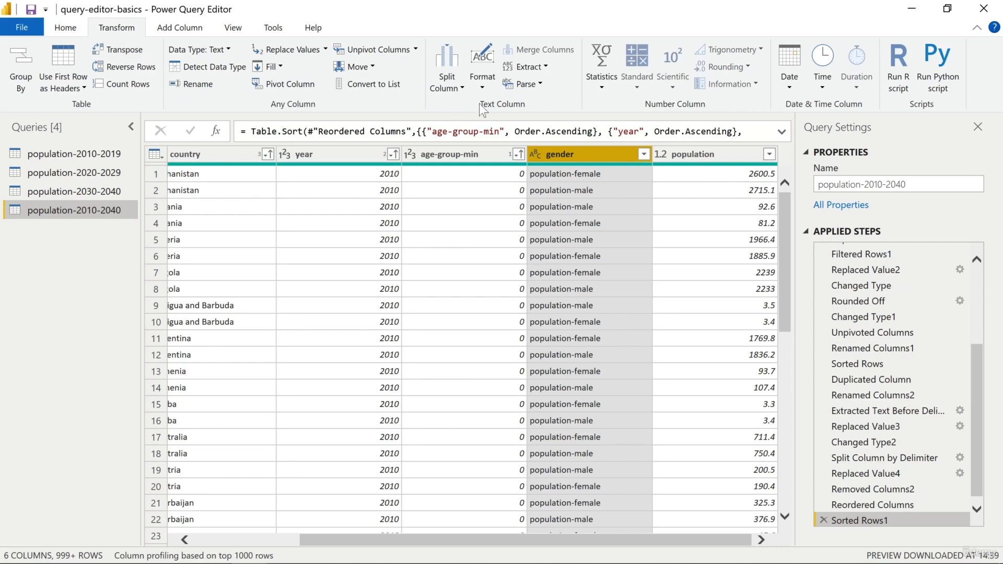
{"action": "left_click", "coordinate": [547, 68]}
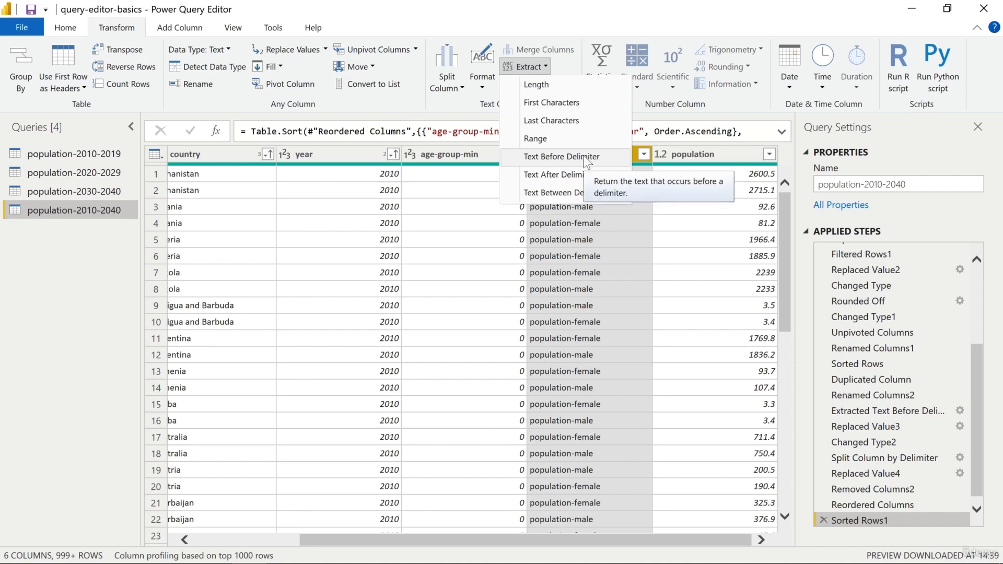
{"action": "left_click", "coordinate": [557, 173]}
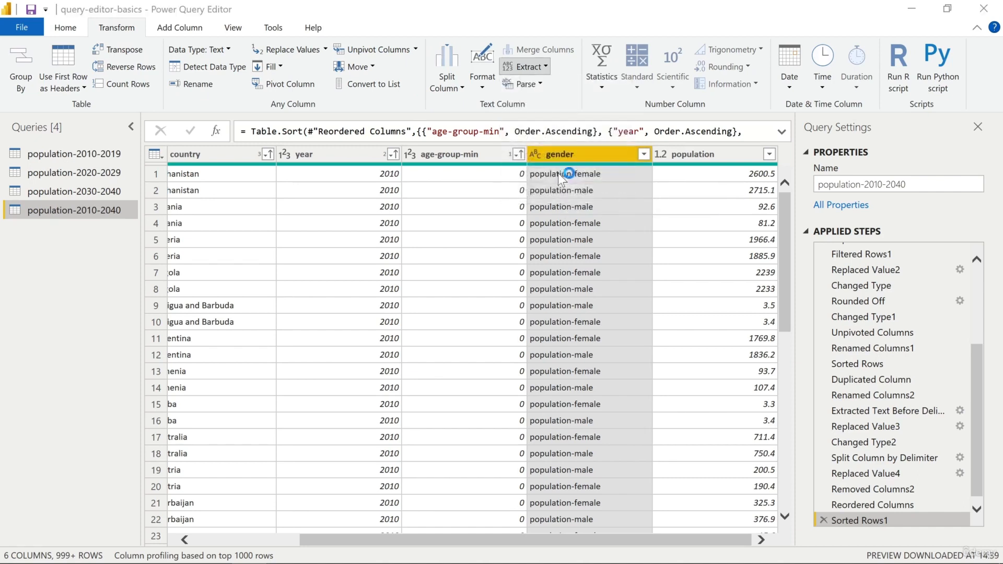
{"action": "type", "text": "."}
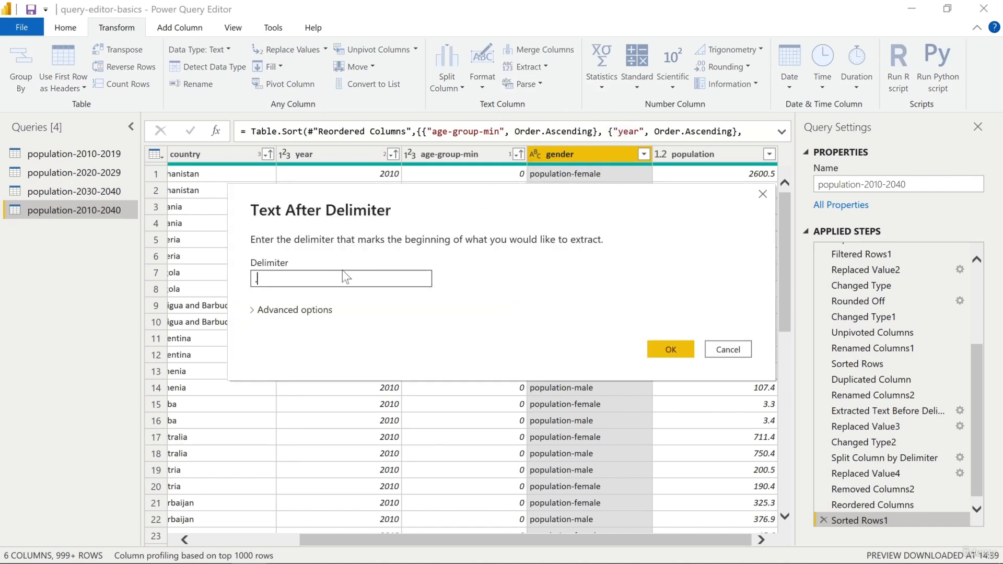
{"action": "key", "text": "BackSpace"}
{"action": "type", "text": "-"}
{"action": "left_click", "coordinate": [663, 351]}
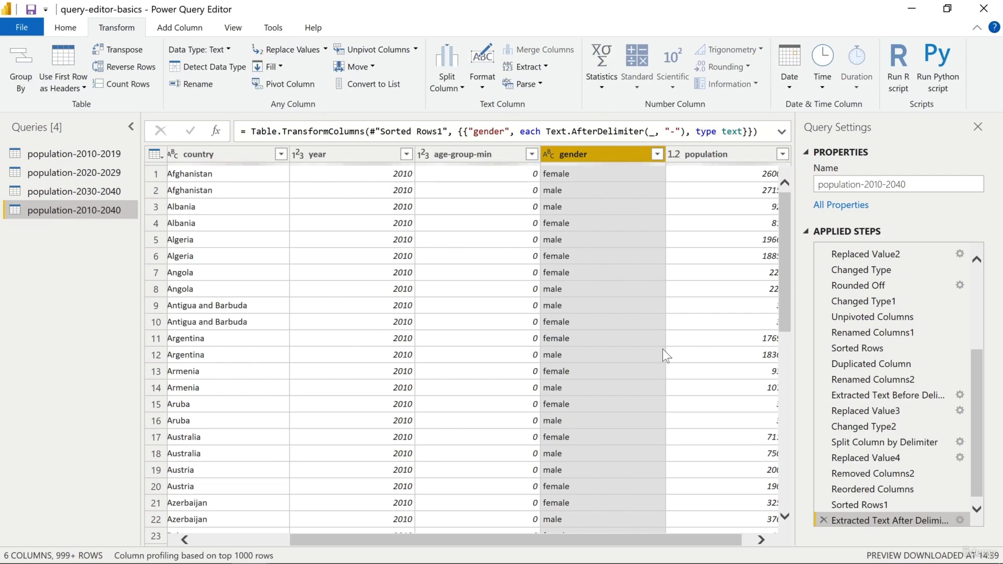
{"action": "left_click_drag", "start_coordinate": [628, 535], "coordinate": [470, 528]}
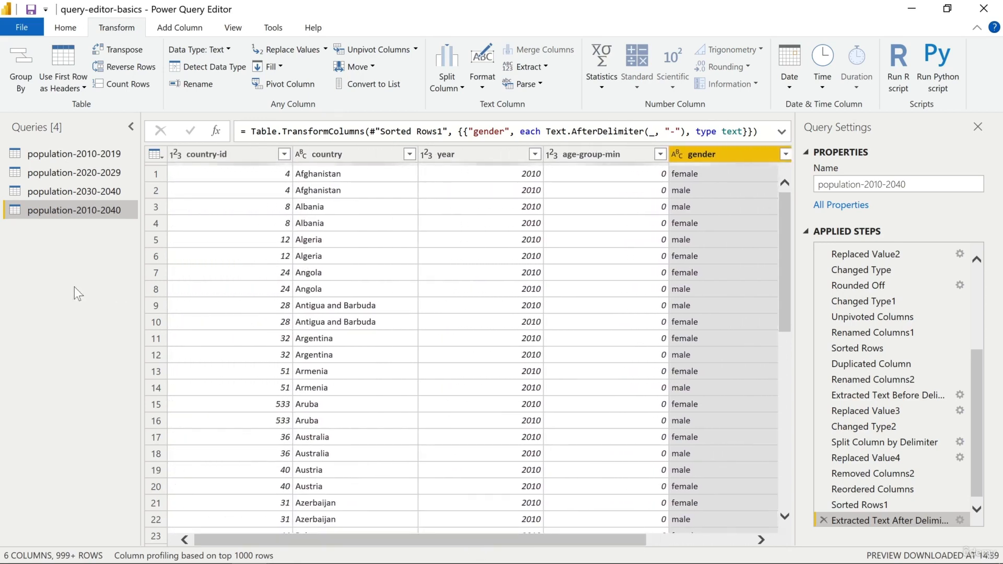